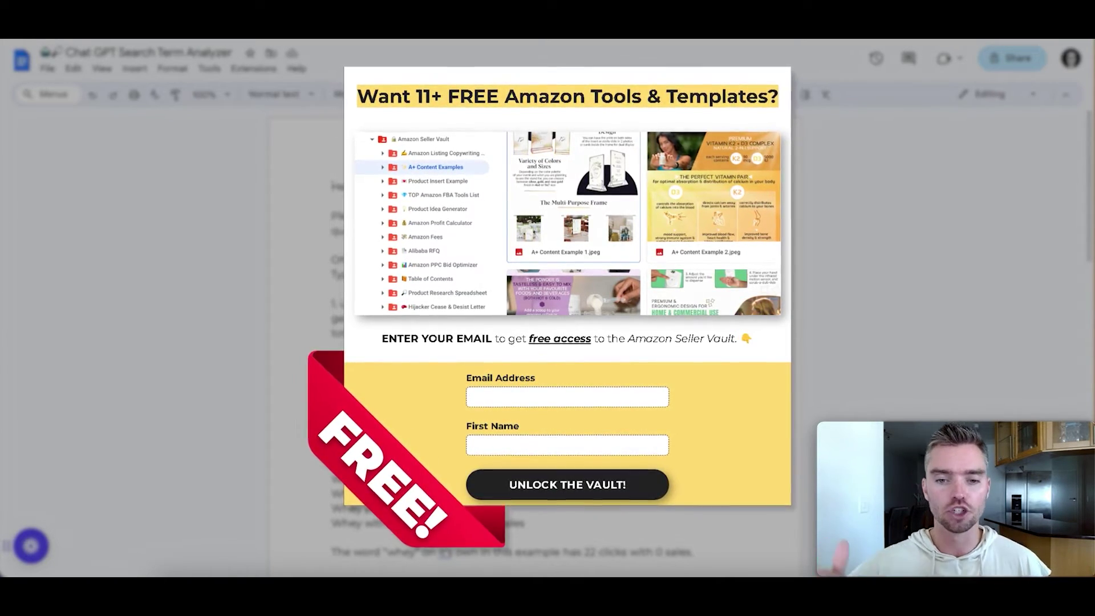
Step: Copy the entire search term analysis prompt from the Chat GPT Search Term Analyzer document
{"action": "scroll", "coordinate": [450, 257], "scroll_direction": "down", "scroll_amount": 5}
{"action": "scroll", "coordinate": [450, 257], "scroll_direction": "down", "scroll_amount": 11}
{"action": "key", "text": "super+a"}
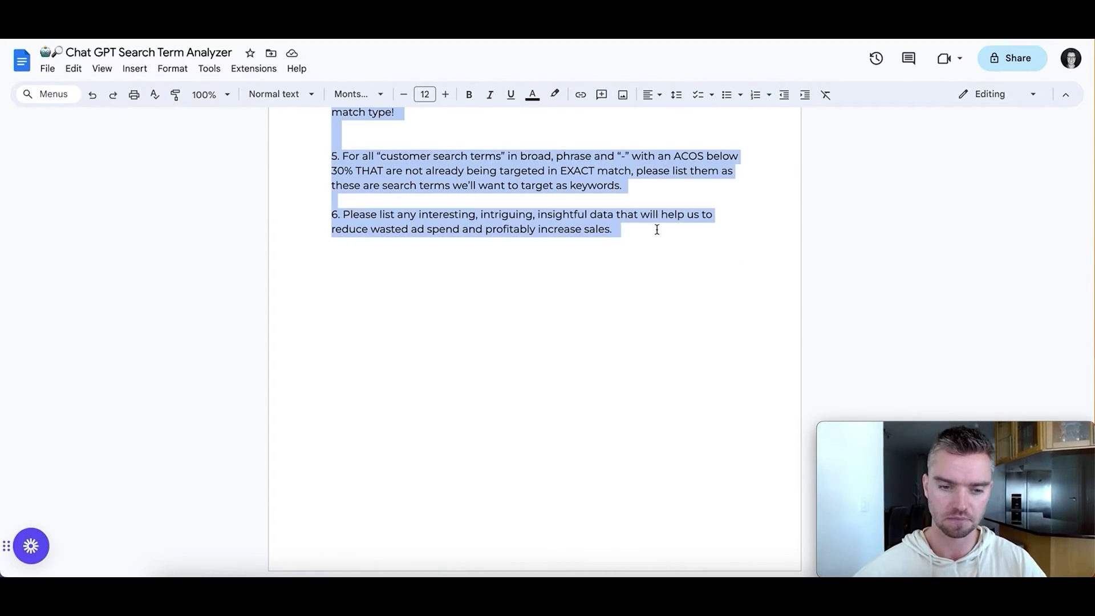
{"action": "key", "text": "super+c"}
{"action": "scroll", "coordinate": [554, 173], "scroll_direction": "up", "scroll_amount": 15}
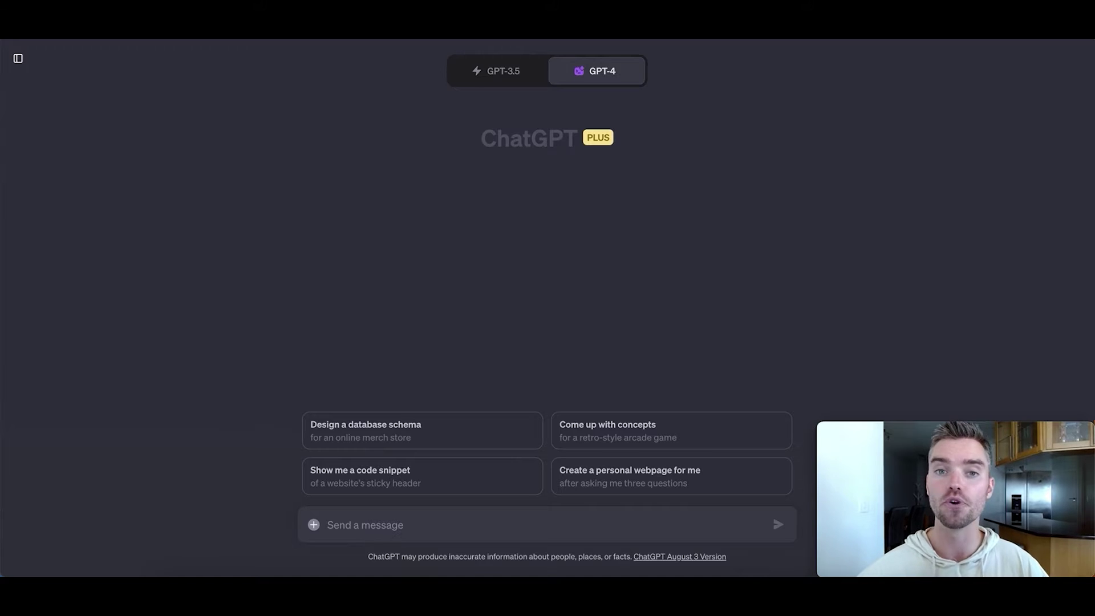
Step: Switch to ChatGPT and choose the GPT-4 model with Advanced Data Analysis for the new chat
{"action": "mouse_move", "coordinate": [616, 71]}
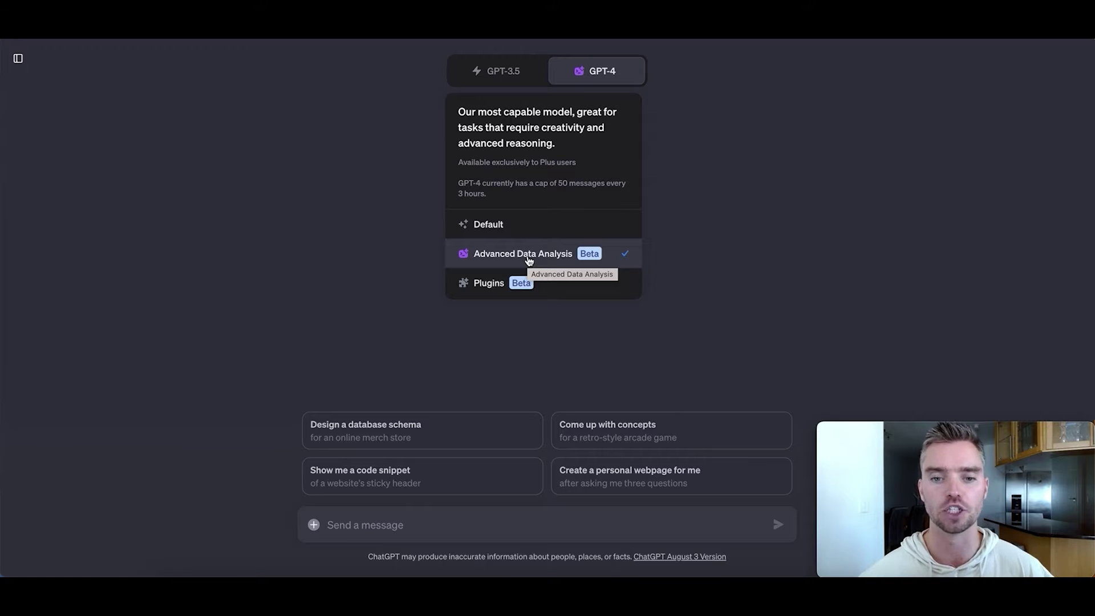
{"action": "left_click", "coordinate": [504, 72]}
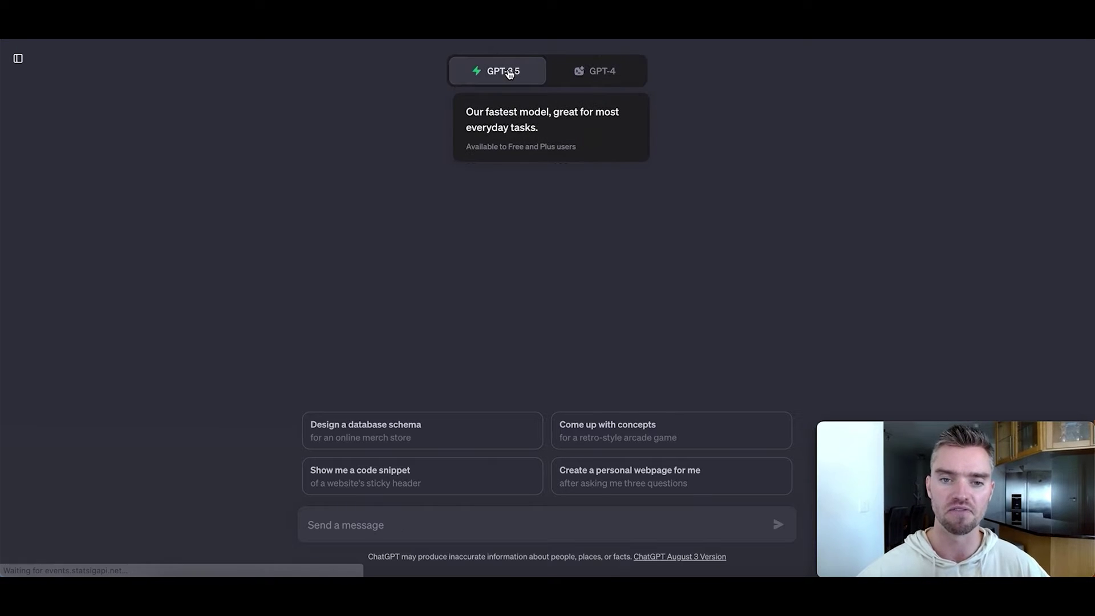
{"action": "left_click", "coordinate": [599, 72]}
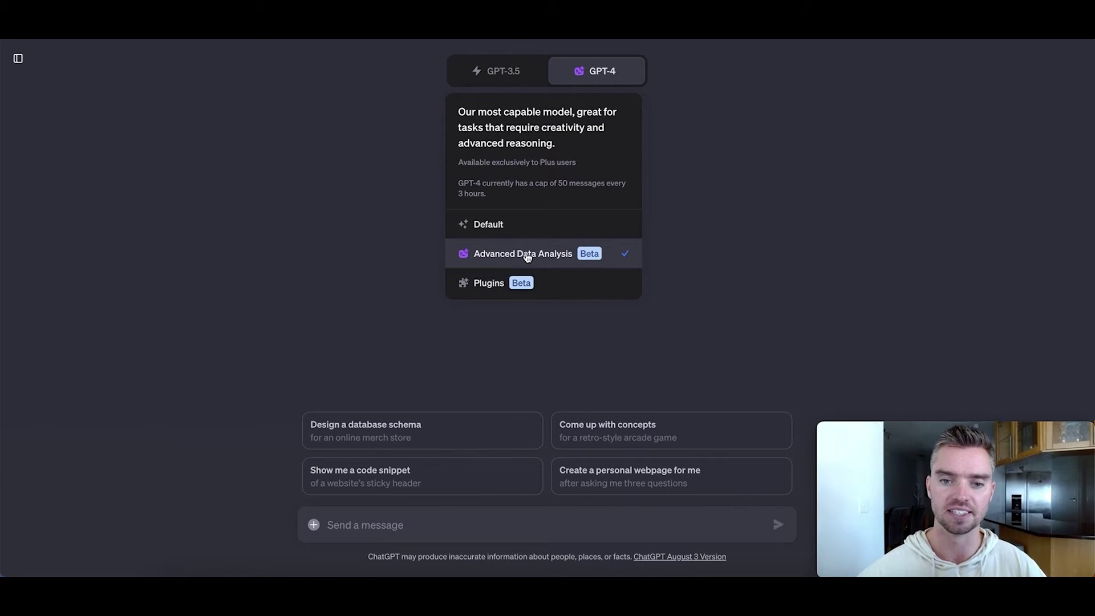
Step: Paste the copied Amazon PPC search term prompt into the message and check its beginning
{"action": "left_click", "coordinate": [354, 524]}
{"action": "key", "text": "super+v"}
{"action": "scroll", "coordinate": [399, 480], "scroll_direction": "up", "scroll_amount": 10}
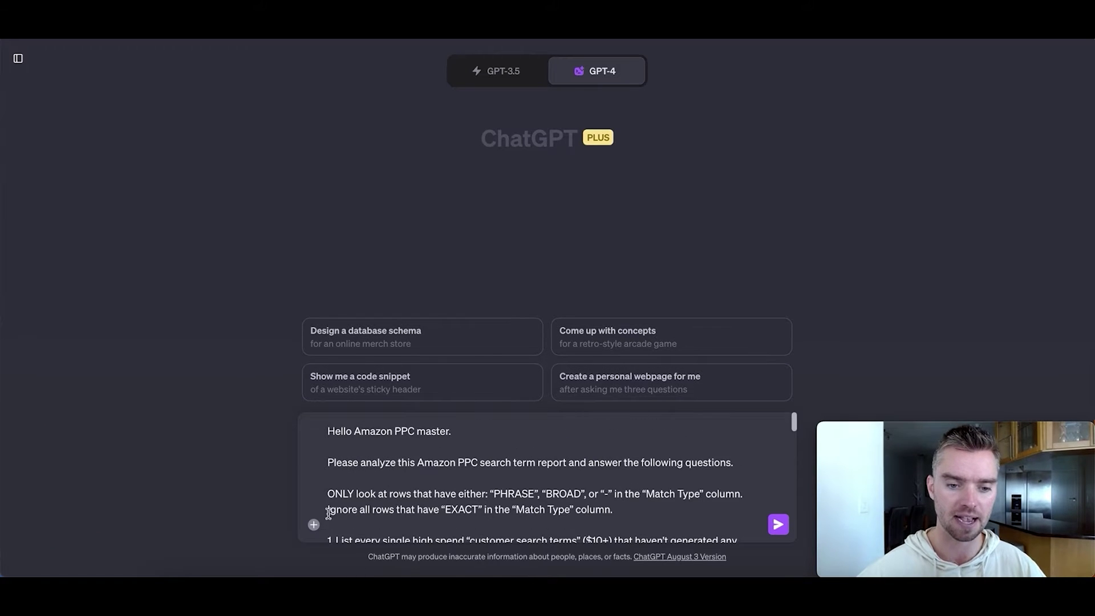
Step: Attach the SPST.xlsx spreadsheet from the Desktop to the message and send it with the prompt
{"action": "left_click", "coordinate": [313, 526]}
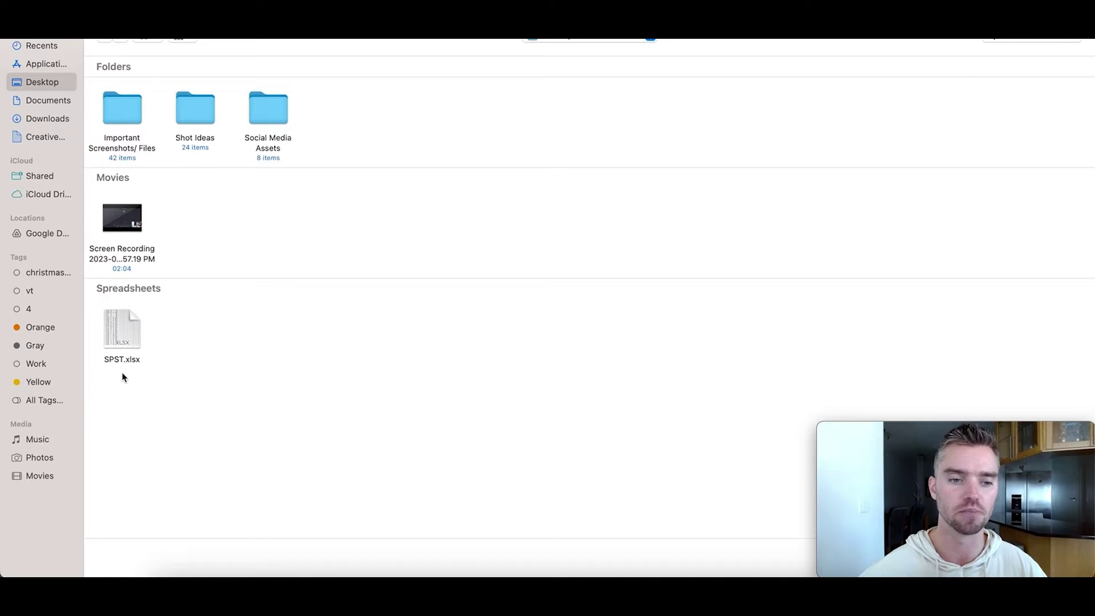
{"action": "left_click", "coordinate": [122, 327]}
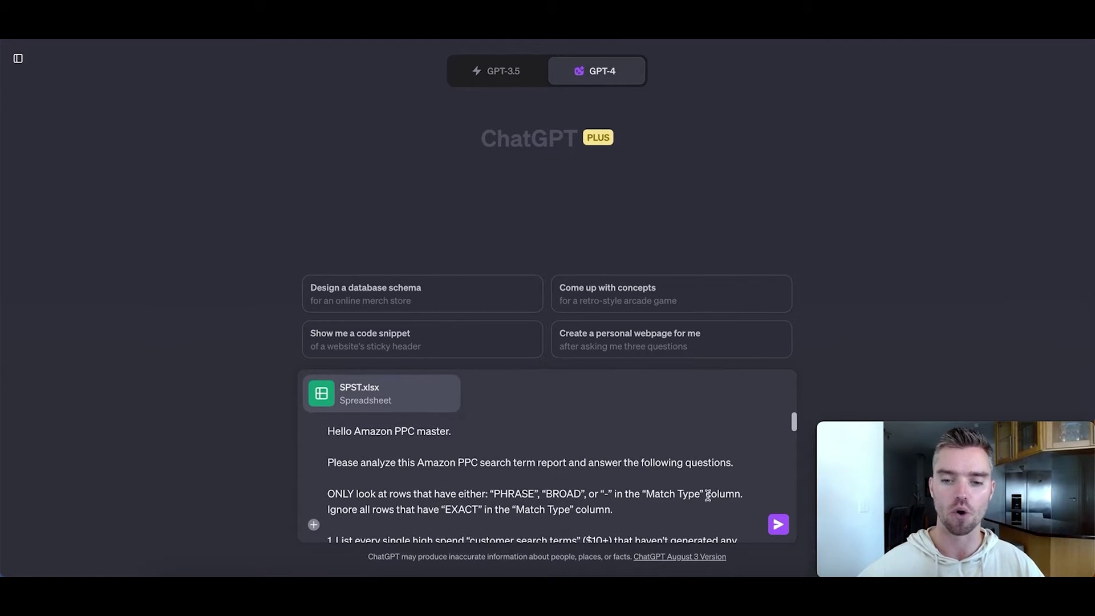
{"action": "left_click", "coordinate": [779, 524]}
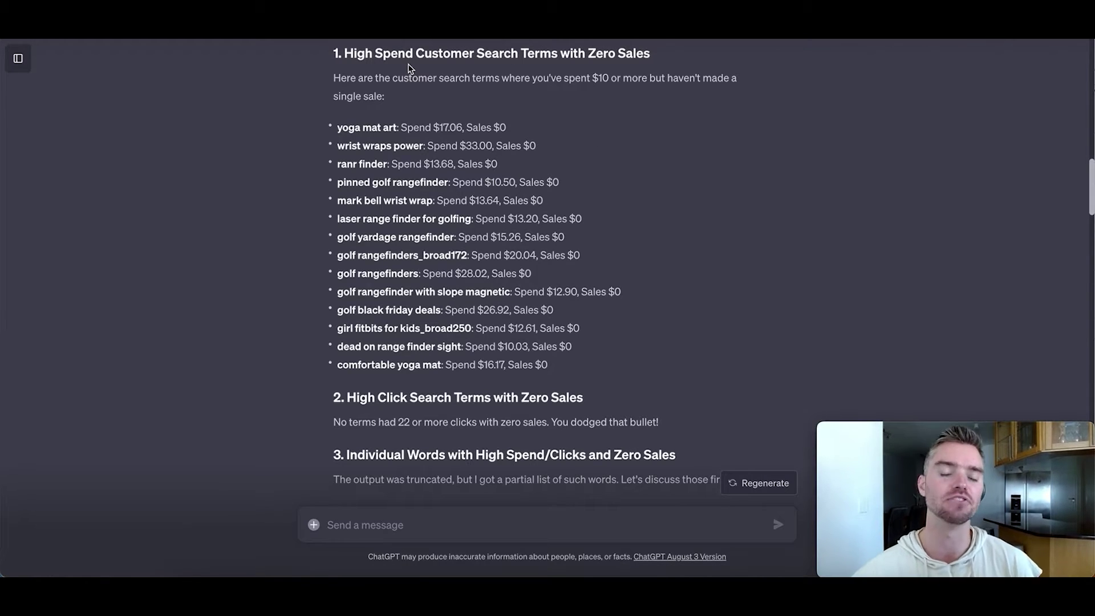
Step: Review the answers to questions 1 to 3, ChatGPT's follow-up questions about the remaining data, and the replies given to them
{"action": "scroll", "coordinate": [409, 69], "scroll_direction": "down", "scroll_amount": 1}
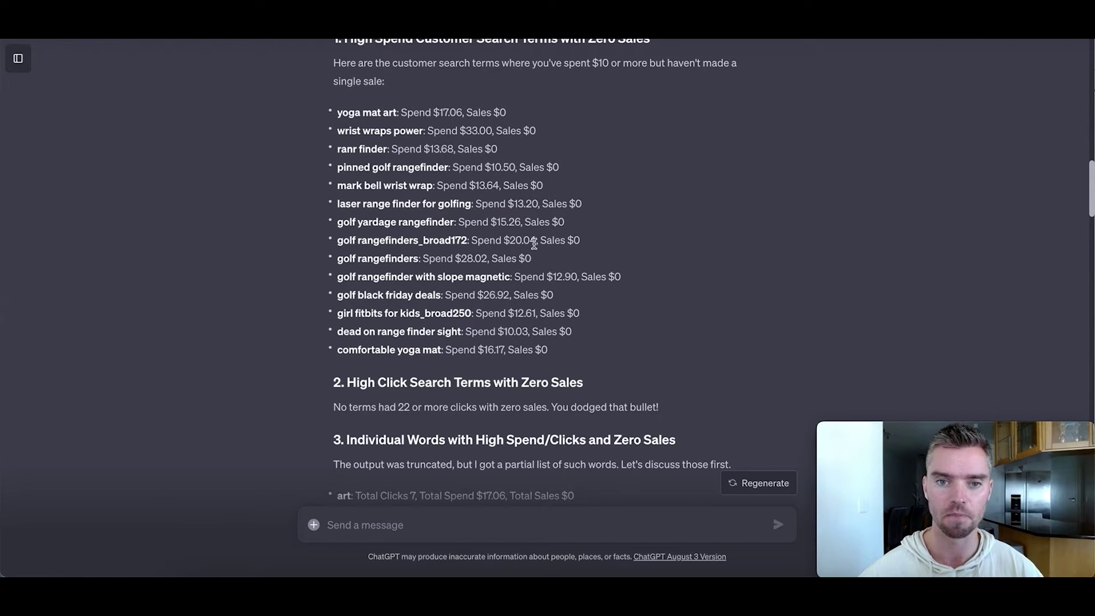
{"action": "scroll", "coordinate": [524, 243], "scroll_direction": "up", "scroll_amount": 1}
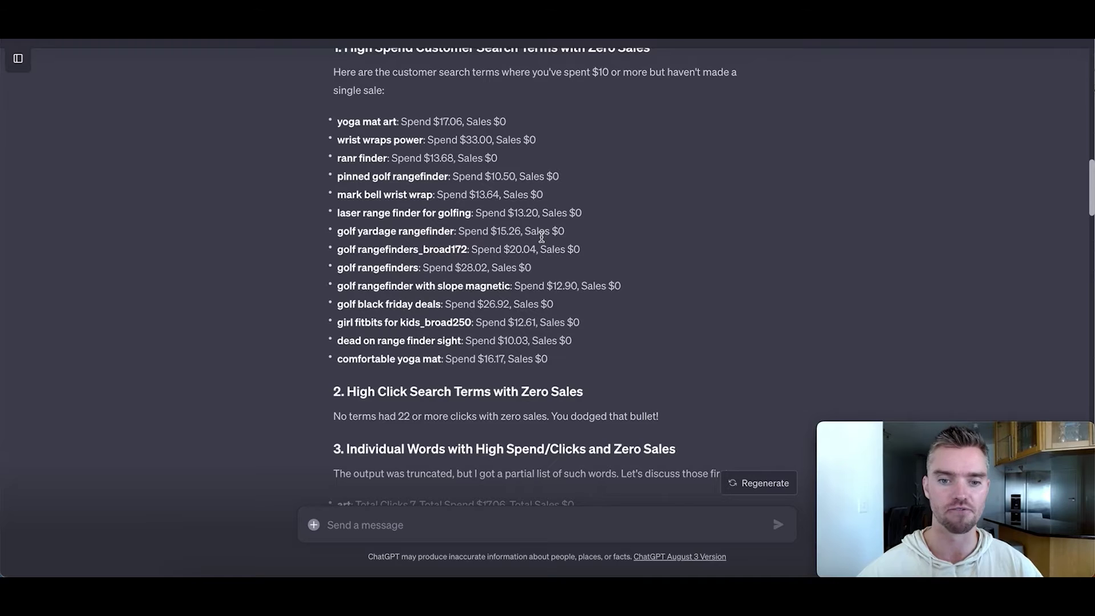
{"action": "scroll", "coordinate": [539, 241], "scroll_direction": "down", "scroll_amount": 3}
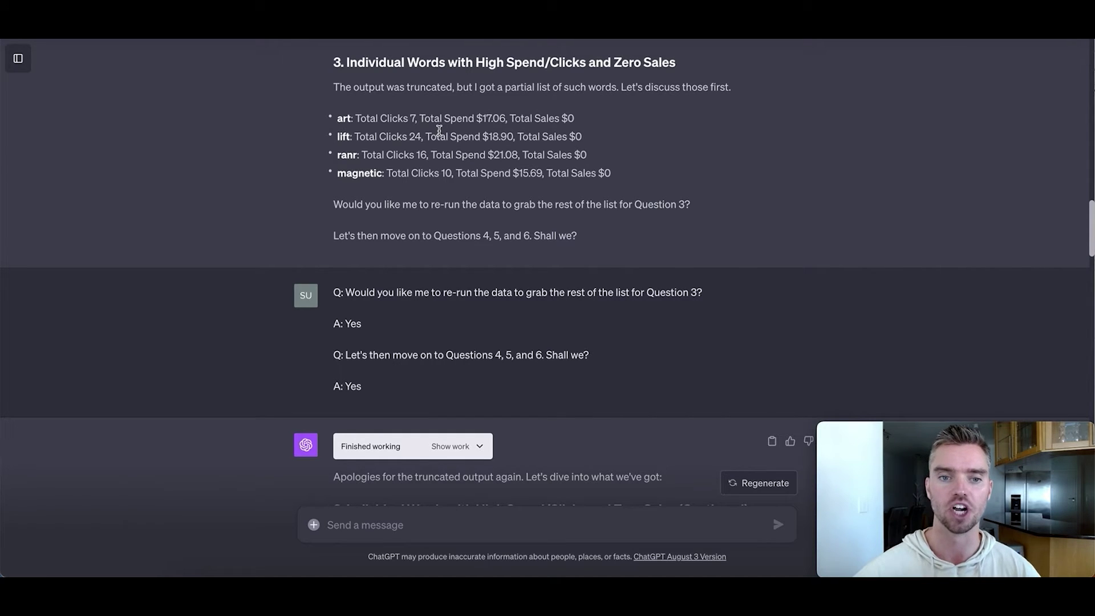
{"action": "left_click_drag", "start_coordinate": [334, 205], "coordinate": [691, 208]}
{"action": "left_click", "coordinate": [629, 206]}
{"action": "left_click", "coordinate": [408, 225]}
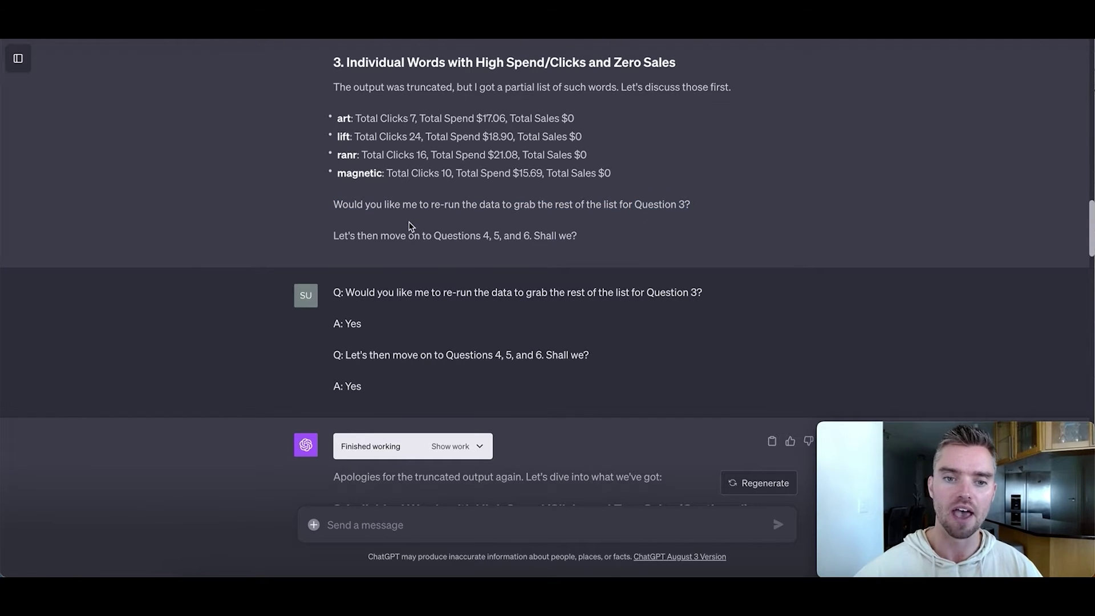
{"action": "left_click_drag", "start_coordinate": [378, 235], "coordinate": [587, 235]}
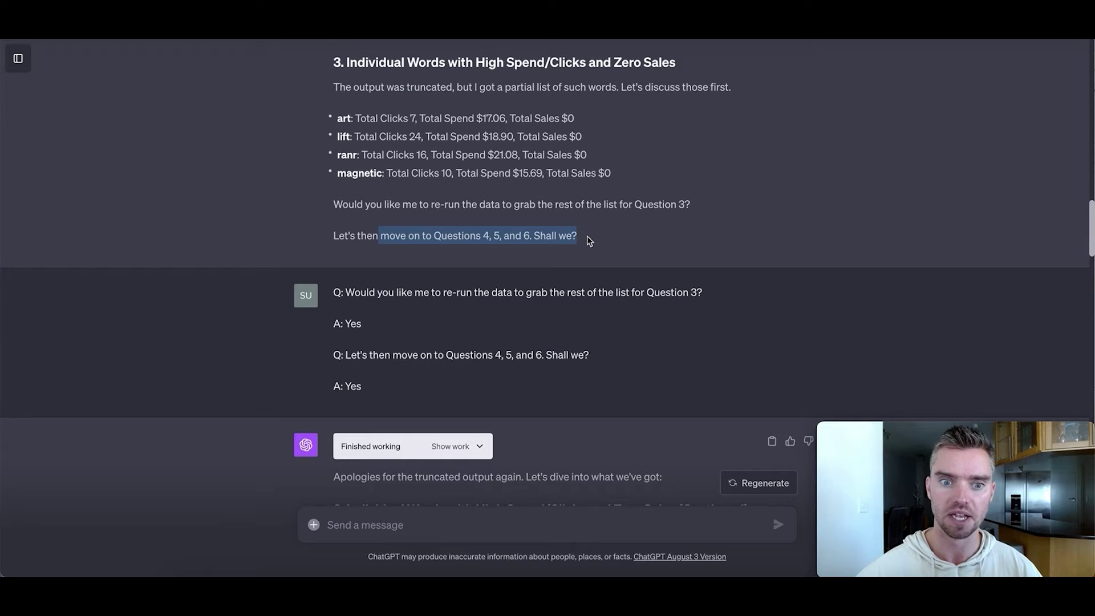
{"action": "scroll", "coordinate": [545, 300], "scroll_direction": "down", "scroll_amount": 1}
{"action": "left_click", "coordinate": [337, 250]}
{"action": "left_click_drag", "start_coordinate": [337, 249], "coordinate": [362, 251]}
{"action": "scroll", "coordinate": [416, 283], "scroll_direction": "down", "scroll_amount": 2}
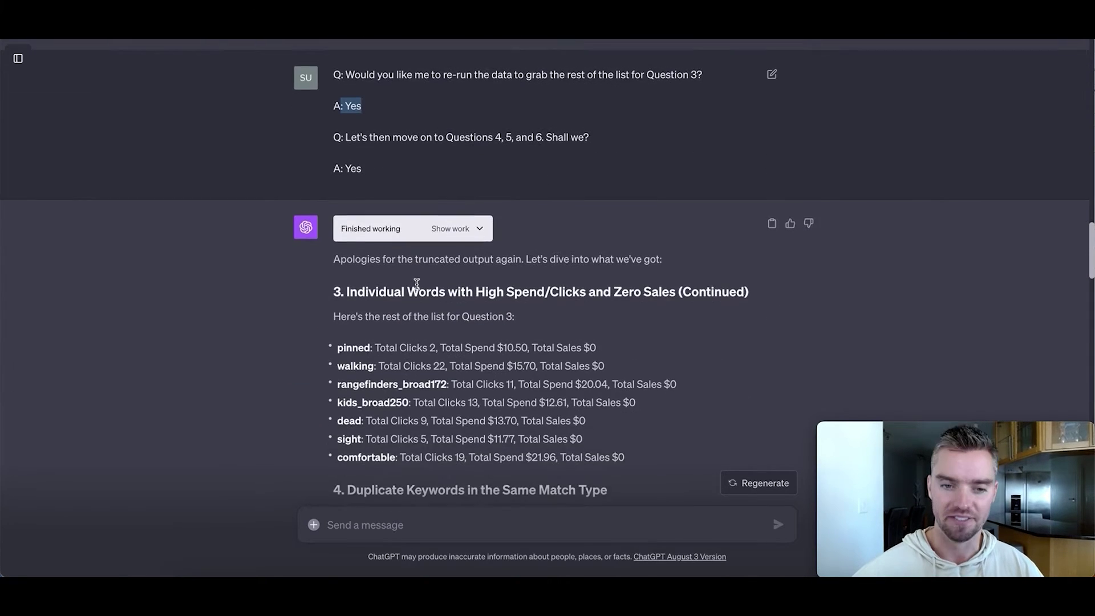
Step: Examine the continued list of individual words with high spend or clicks and zero sales, including the spend on "pinned"
{"action": "scroll", "coordinate": [456, 283], "scroll_direction": "down", "scroll_amount": 3}
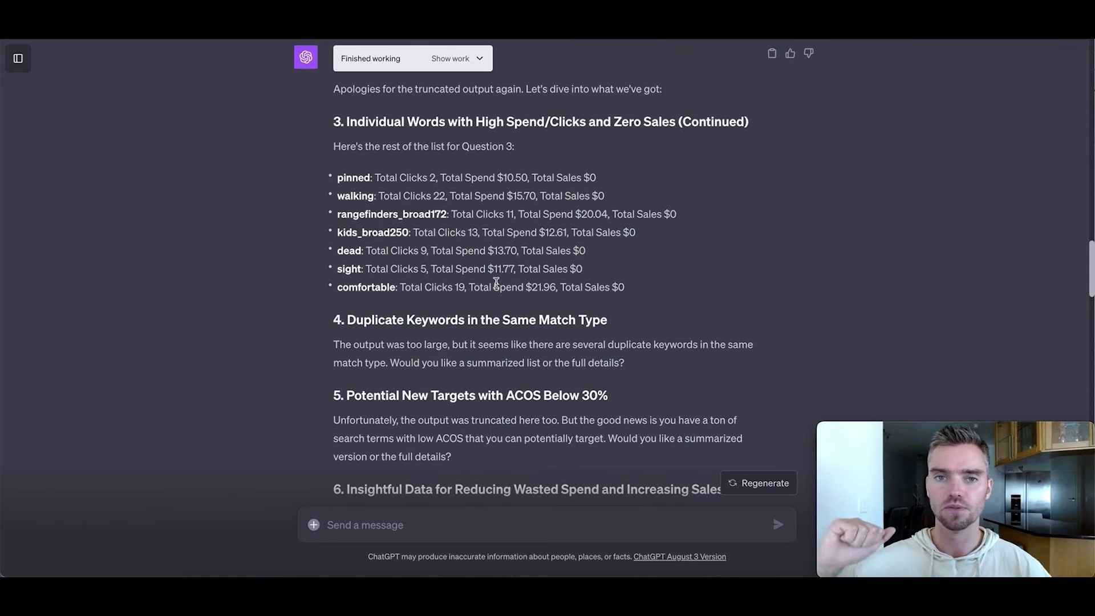
{"action": "scroll", "coordinate": [551, 302], "scroll_direction": "down", "scroll_amount": 1}
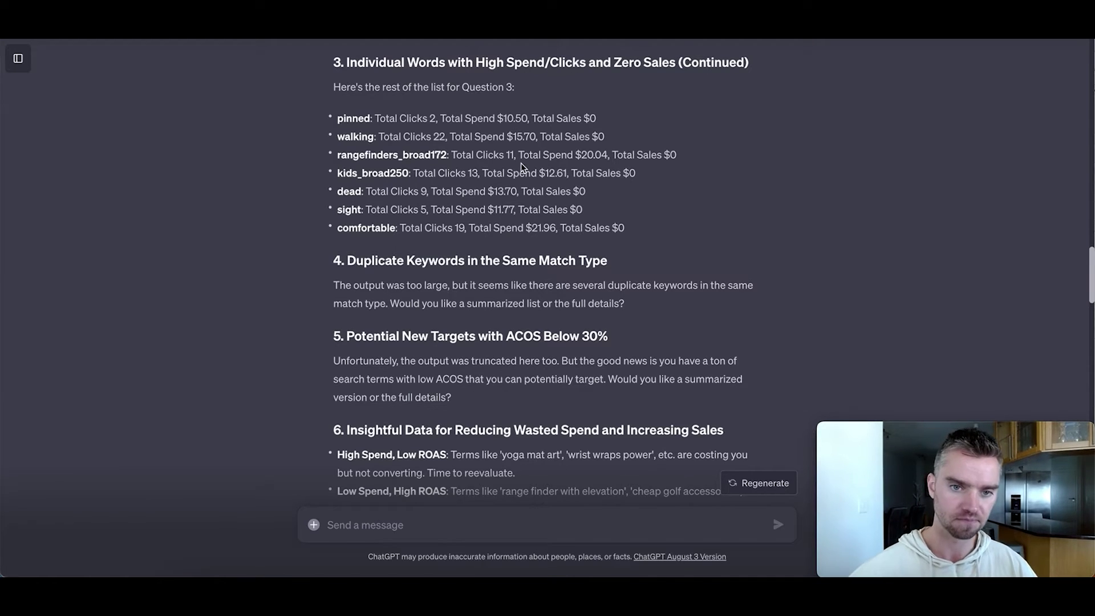
{"action": "scroll", "coordinate": [485, 148], "scroll_direction": "down", "scroll_amount": 1}
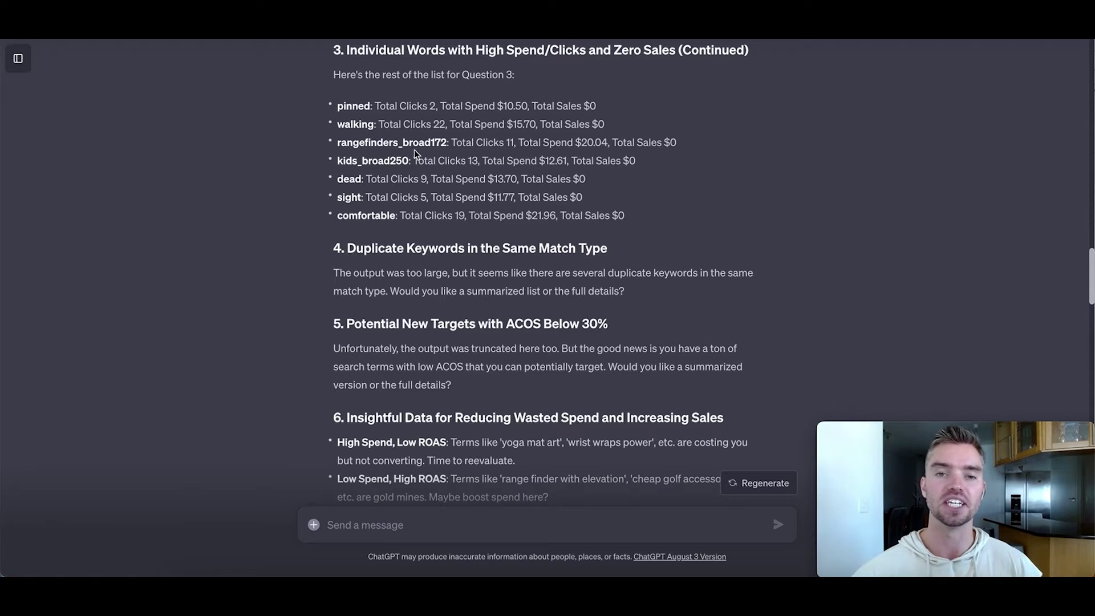
{"action": "scroll", "coordinate": [414, 149], "scroll_direction": "up", "scroll_amount": 15}
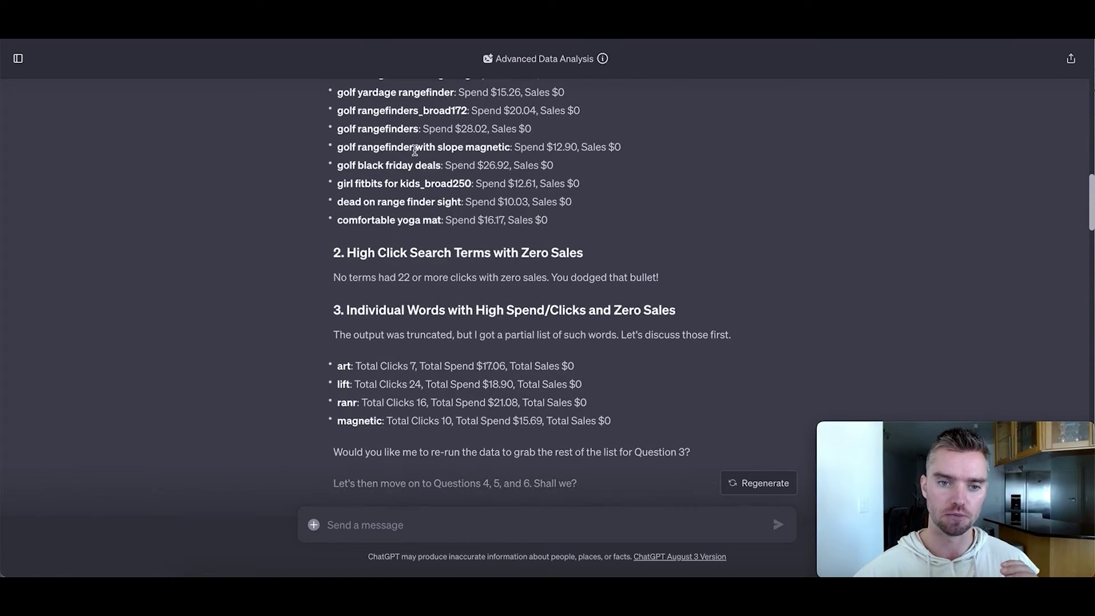
{"action": "scroll", "coordinate": [432, 311], "scroll_direction": "down", "scroll_amount": 15}
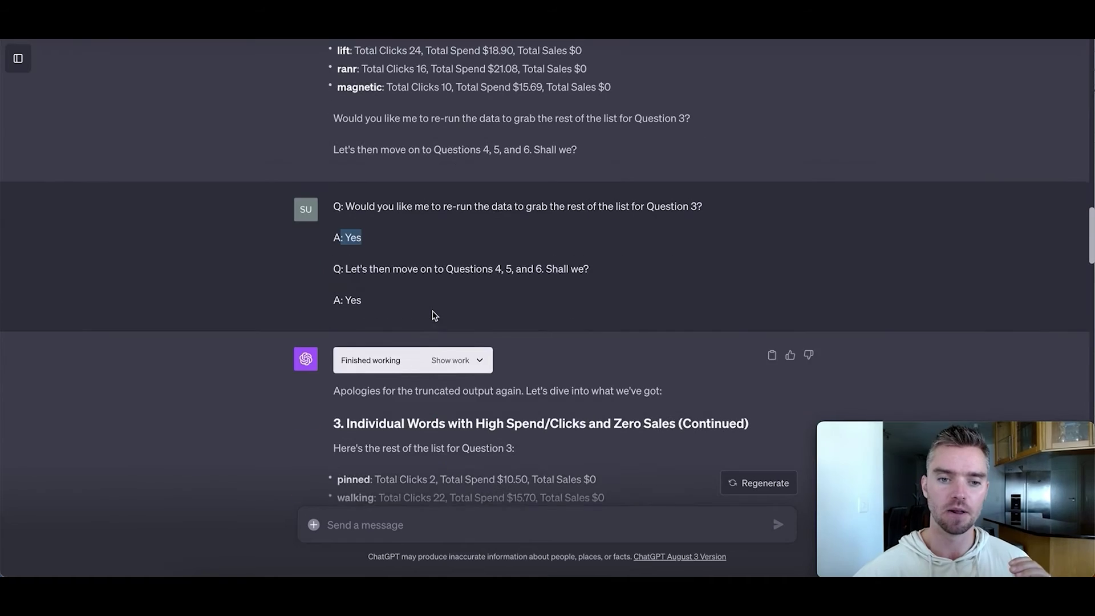
{"action": "scroll", "coordinate": [432, 311], "scroll_direction": "down", "scroll_amount": 4}
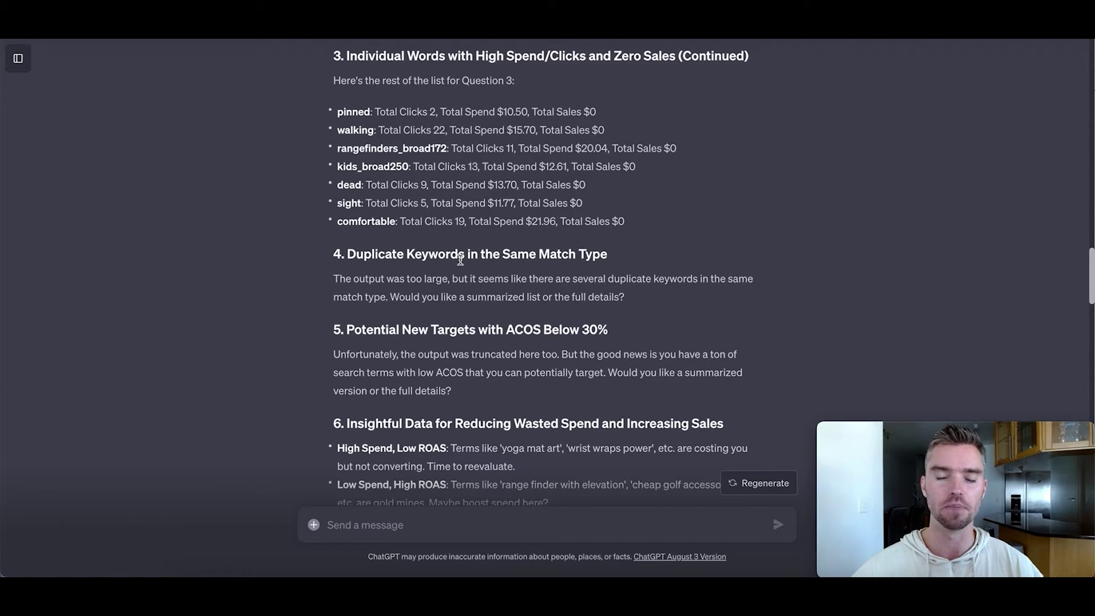
{"action": "scroll", "coordinate": [373, 106], "scroll_direction": "down", "scroll_amount": 1}
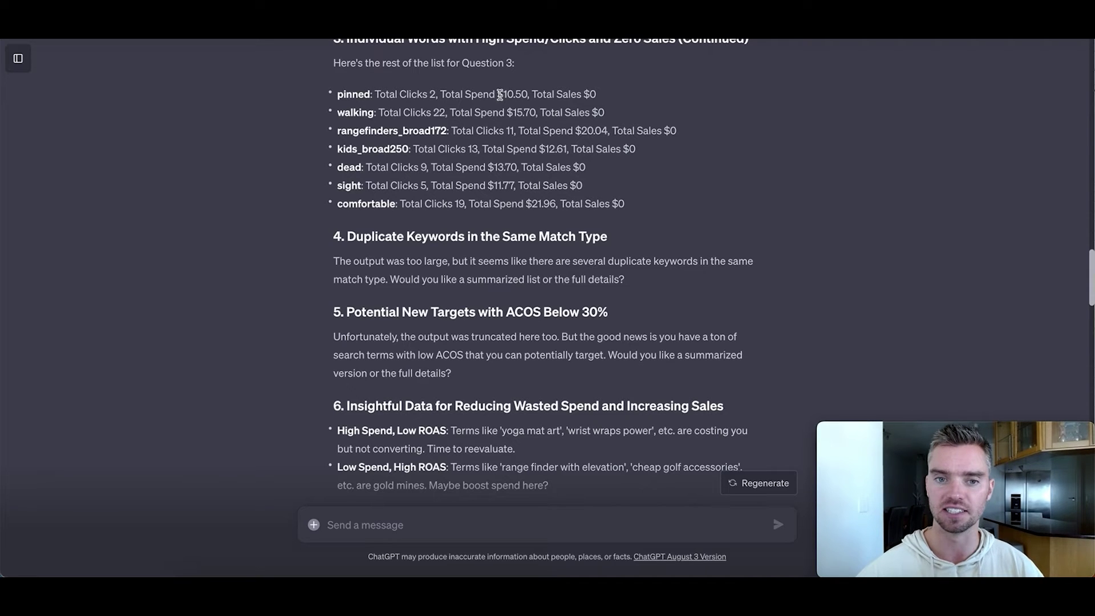
{"action": "left_click_drag", "start_coordinate": [497, 94], "coordinate": [528, 94]}
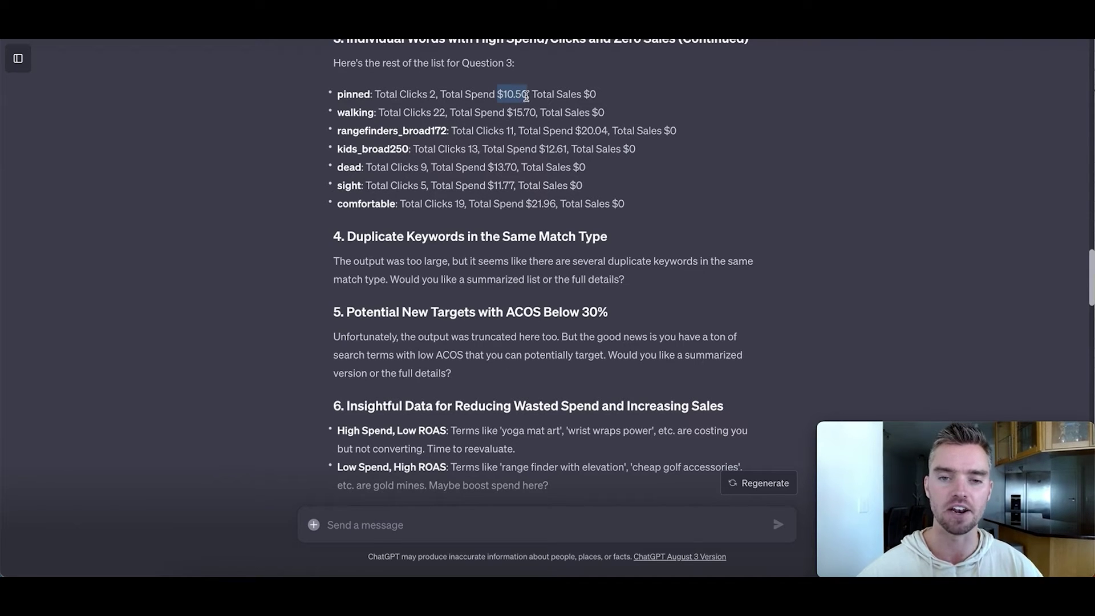
{"action": "left_click", "coordinate": [593, 94]}
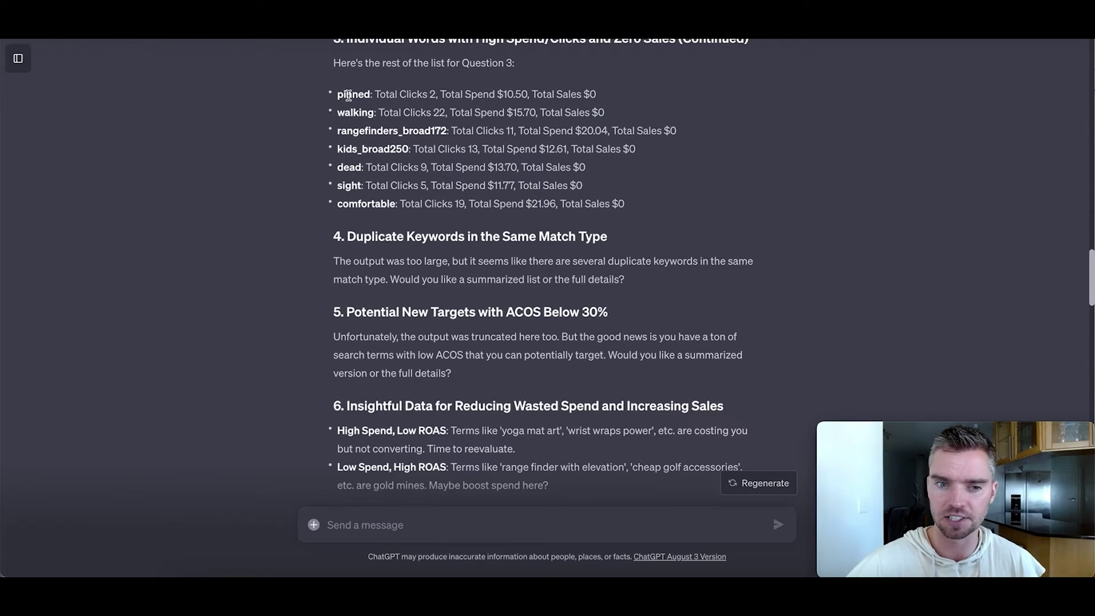
Step: Compare the high-spend customer search terms with the individual zero-sales words such as "pinned" and "walking"
{"action": "scroll", "coordinate": [402, 140], "scroll_direction": "up", "scroll_amount": 15}
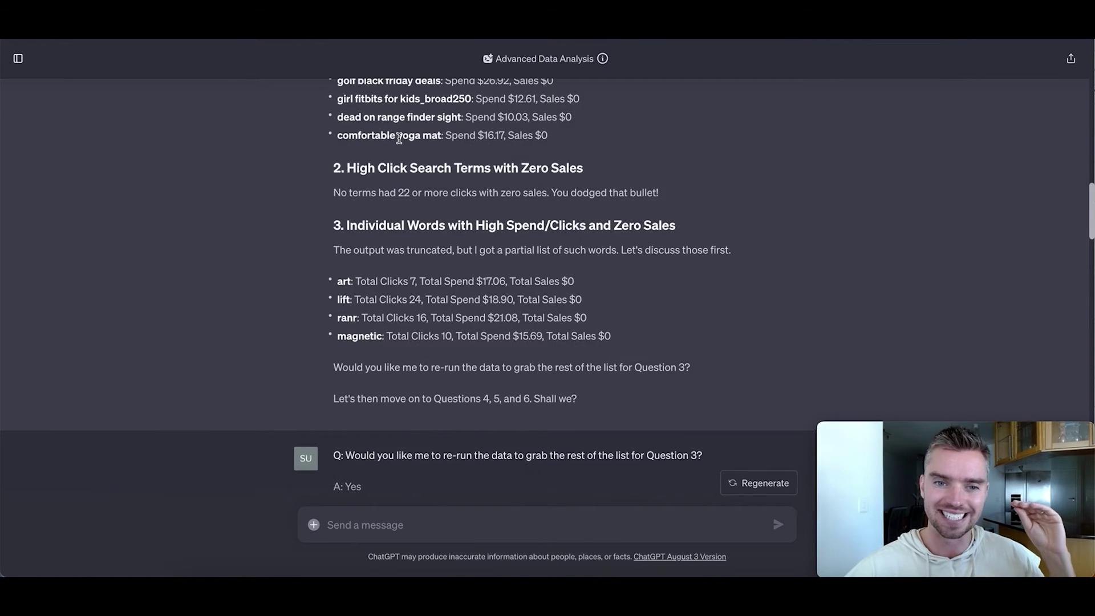
{"action": "scroll", "coordinate": [399, 141], "scroll_direction": "up", "scroll_amount": 2}
{"action": "left_click_drag", "start_coordinate": [338, 168], "coordinate": [409, 168]}
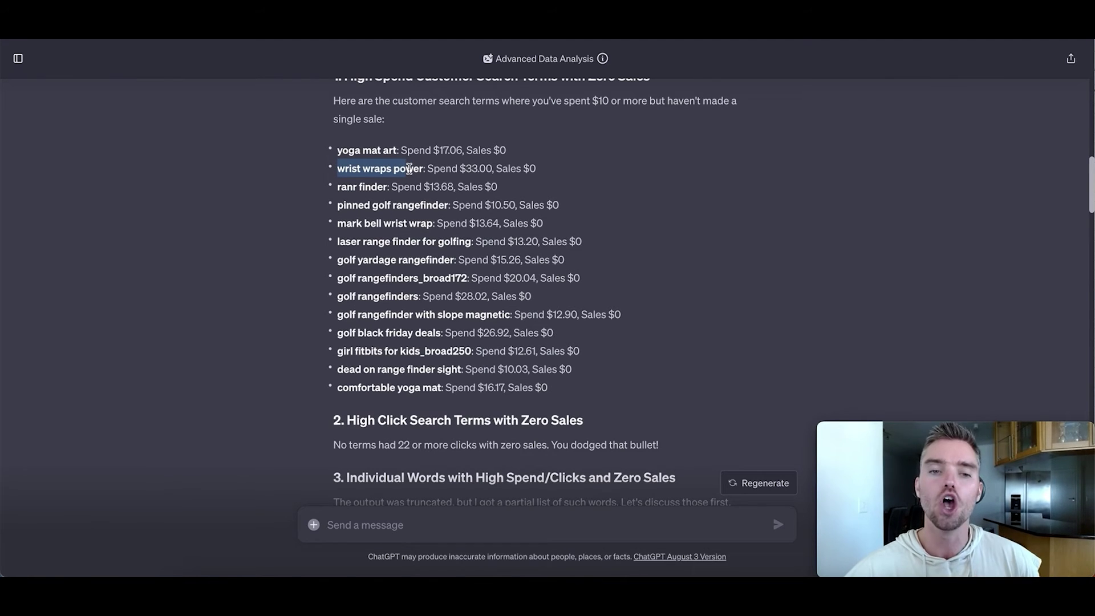
{"action": "scroll", "coordinate": [424, 260], "scroll_direction": "down", "scroll_amount": 7}
{"action": "scroll", "coordinate": [423, 260], "scroll_direction": "down", "scroll_amount": 7}
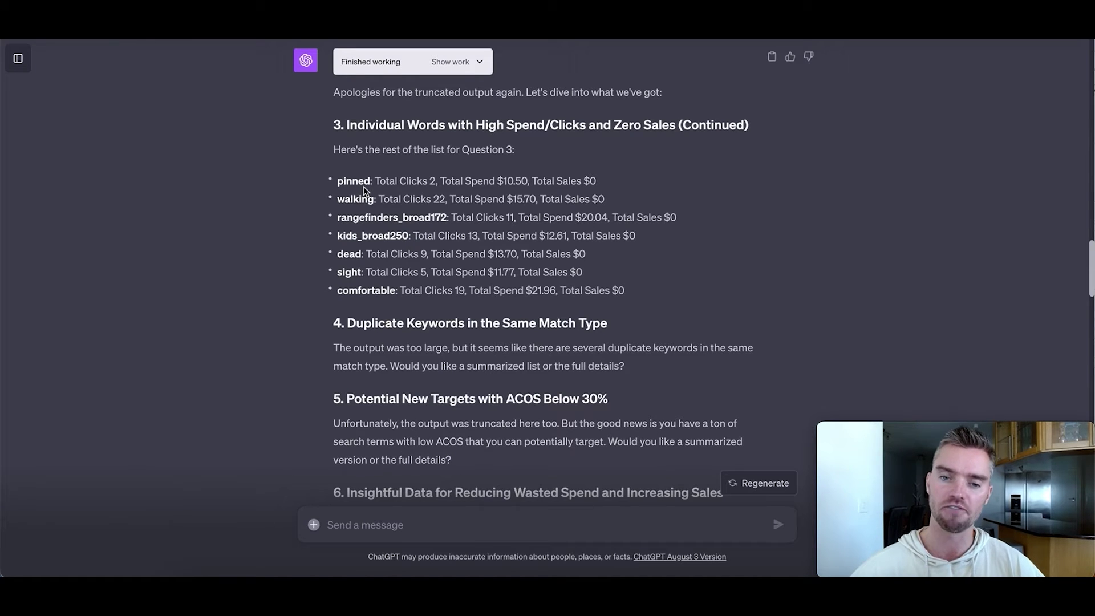
{"action": "scroll", "coordinate": [398, 188], "scroll_direction": "down", "scroll_amount": 1}
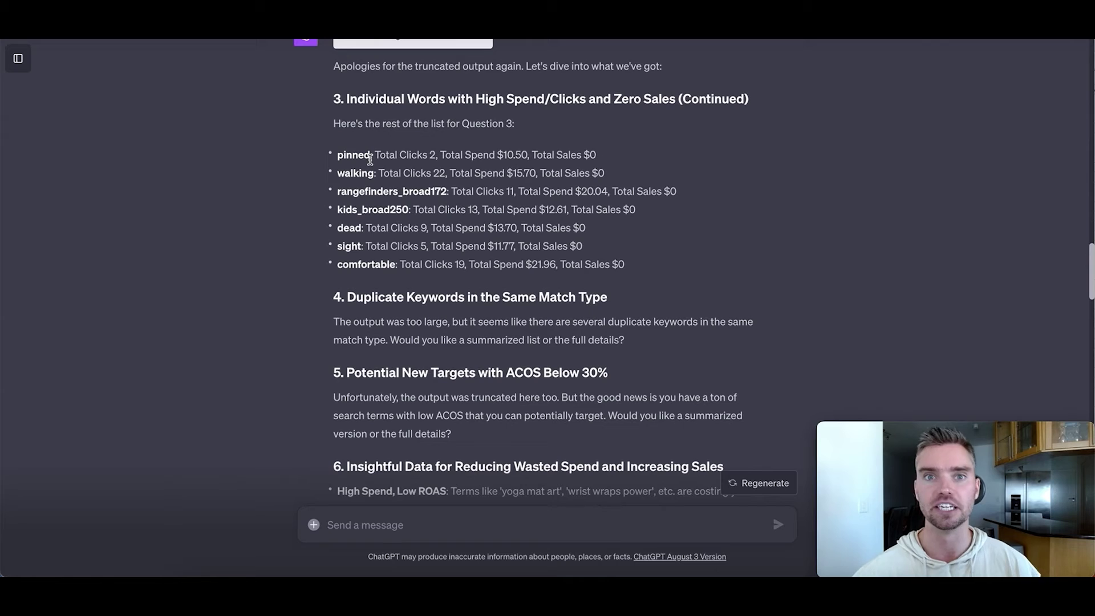
{"action": "left_click_drag", "start_coordinate": [338, 155], "coordinate": [368, 157]}
{"action": "left_click_drag", "start_coordinate": [497, 154], "coordinate": [522, 154]}
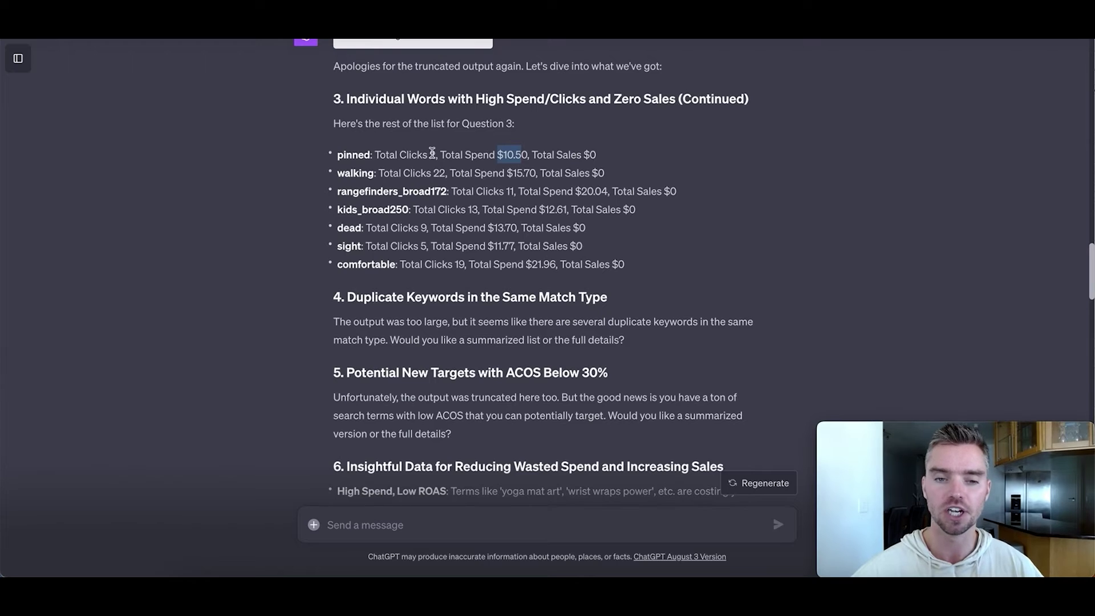
{"action": "left_click", "coordinate": [365, 155]}
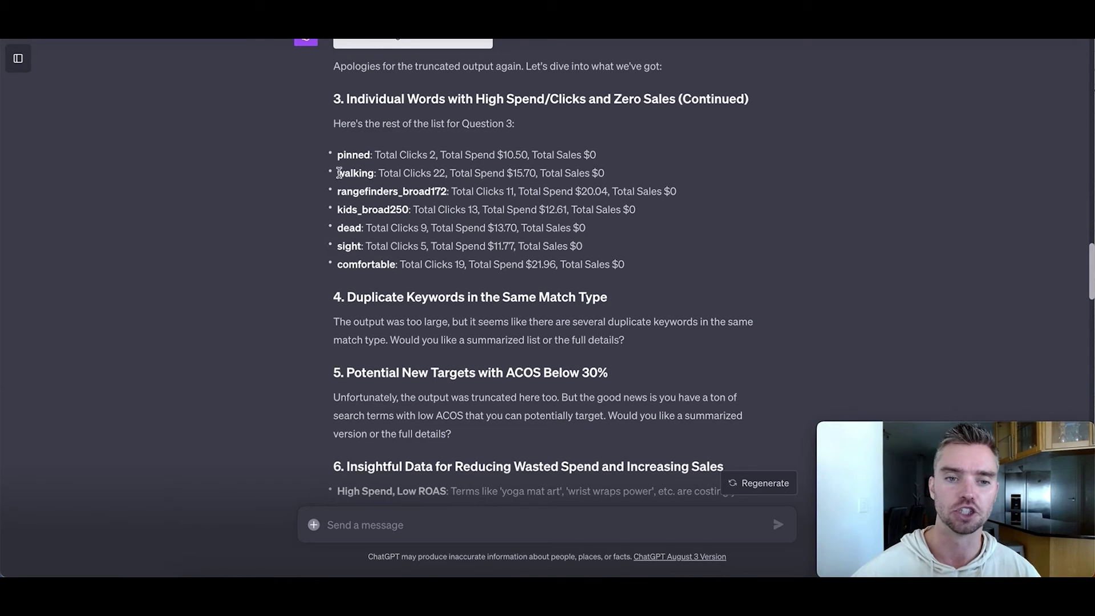
{"action": "left_click_drag", "start_coordinate": [338, 158], "coordinate": [371, 156]}
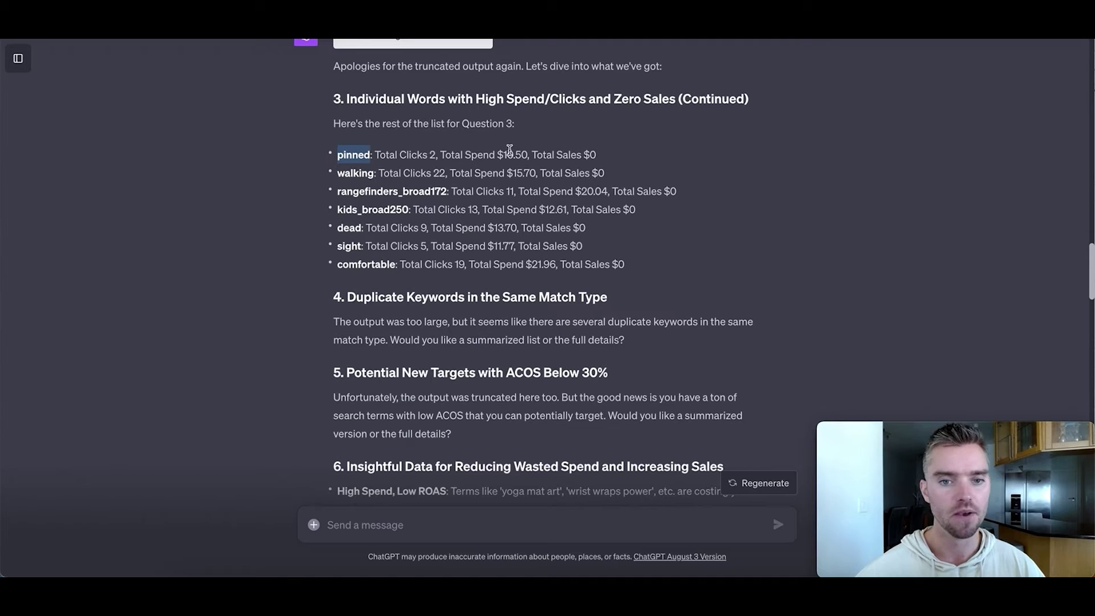
{"action": "left_click_drag", "start_coordinate": [338, 173], "coordinate": [372, 172]}
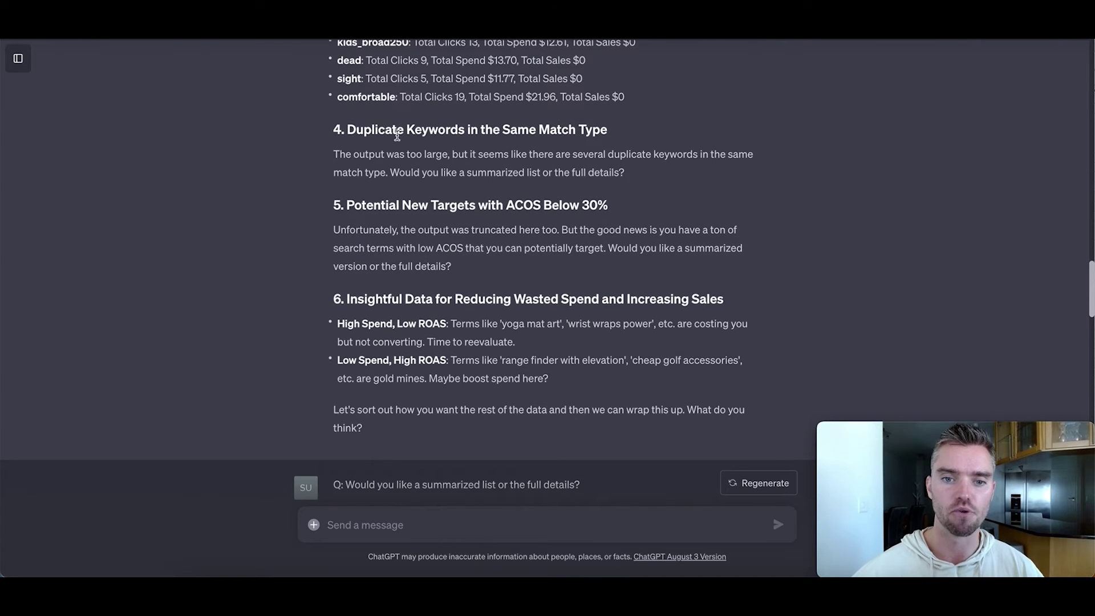
Step: Read the answers on duplicate keywords and potential new targets with ACOS below 30%, including the summarized-or-full-details question
{"action": "left_click_drag", "start_coordinate": [347, 130], "coordinate": [465, 131]}
{"action": "left_click", "coordinate": [377, 207]}
{"action": "left_click_drag", "start_coordinate": [377, 207], "coordinate": [518, 207]}
{"action": "left_click", "coordinate": [519, 207]}
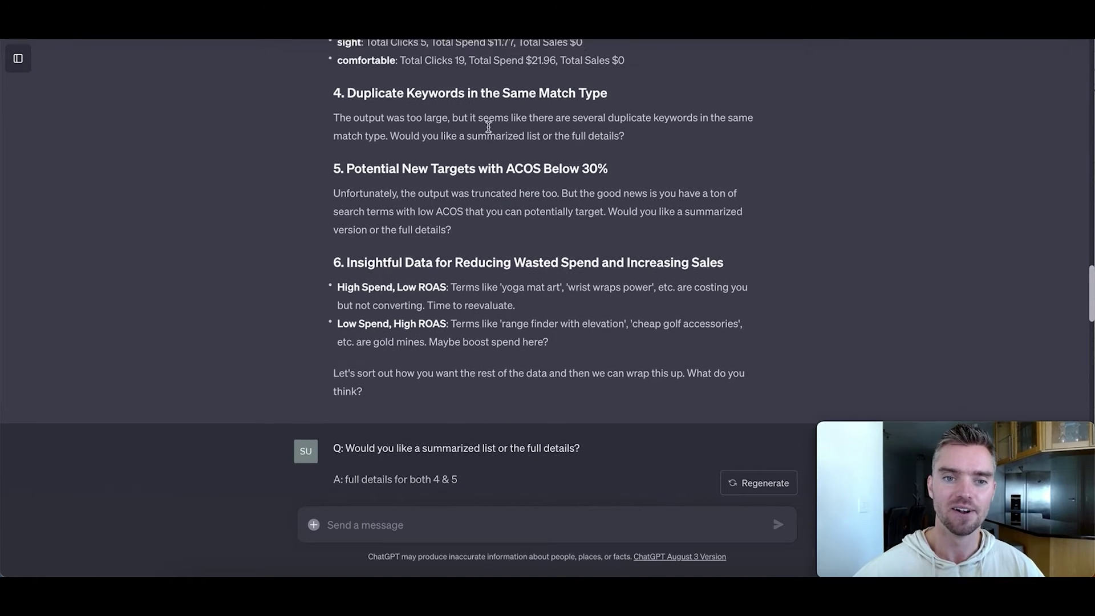
{"action": "scroll", "coordinate": [488, 126], "scroll_direction": "up", "scroll_amount": 1}
{"action": "left_click_drag", "start_coordinate": [369, 125], "coordinate": [538, 126]}
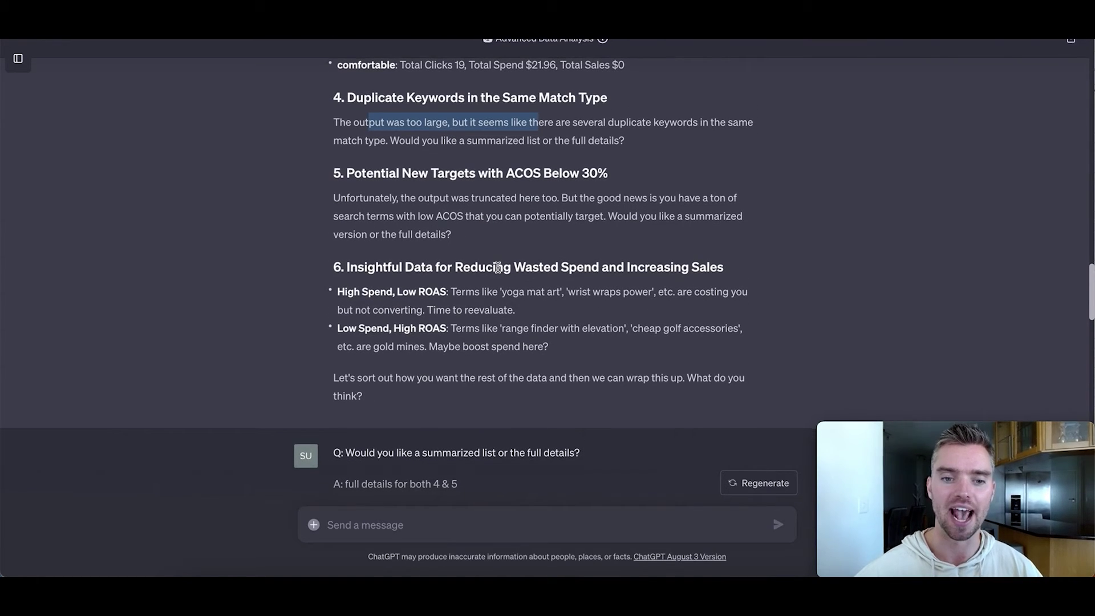
{"action": "left_click_drag", "start_coordinate": [421, 141], "coordinate": [615, 141]}
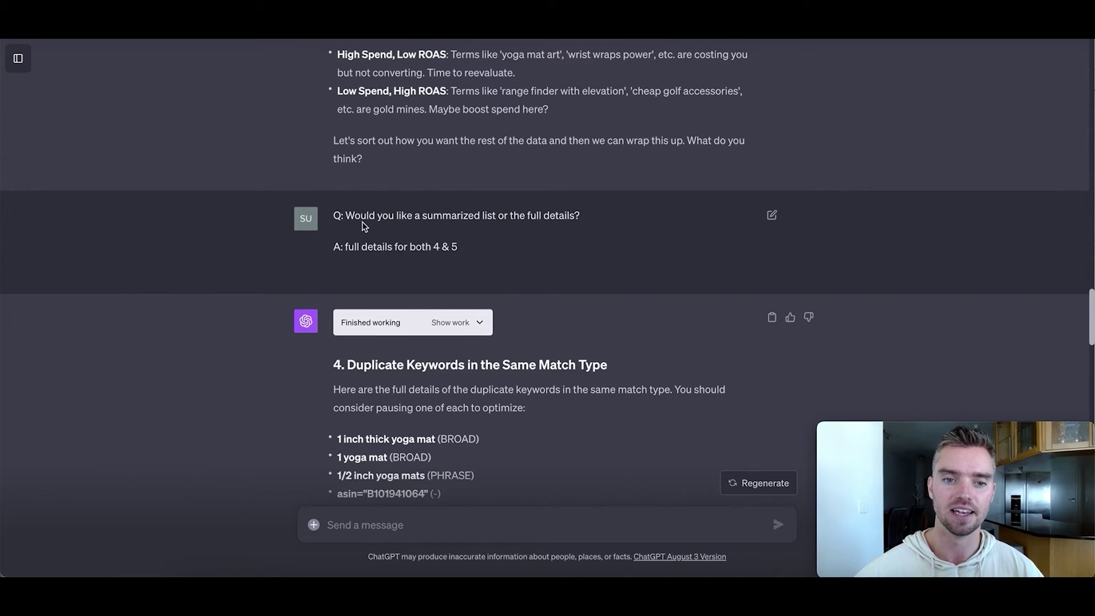
Step: Read the full-details reply for questions 4 and 5 and the opening of the "Duplicate Keywords in the Same Match Type" answer
{"action": "left_click_drag", "start_coordinate": [344, 247], "coordinate": [488, 250]}
{"action": "scroll", "coordinate": [489, 250], "scroll_direction": "down", "scroll_amount": 5}
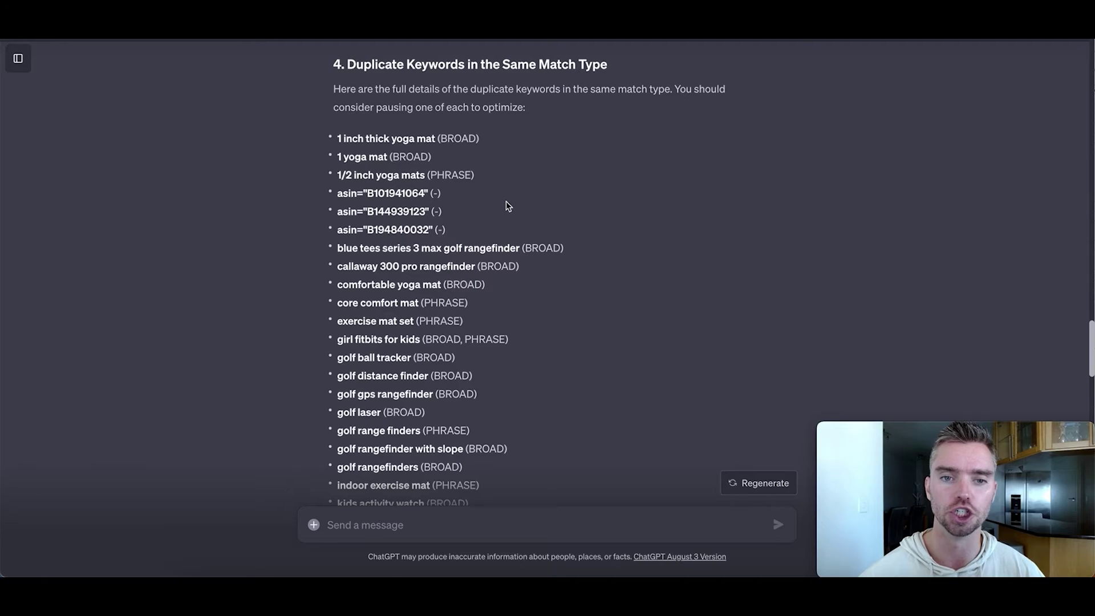
{"action": "left_click_drag", "start_coordinate": [347, 64], "coordinate": [454, 63]}
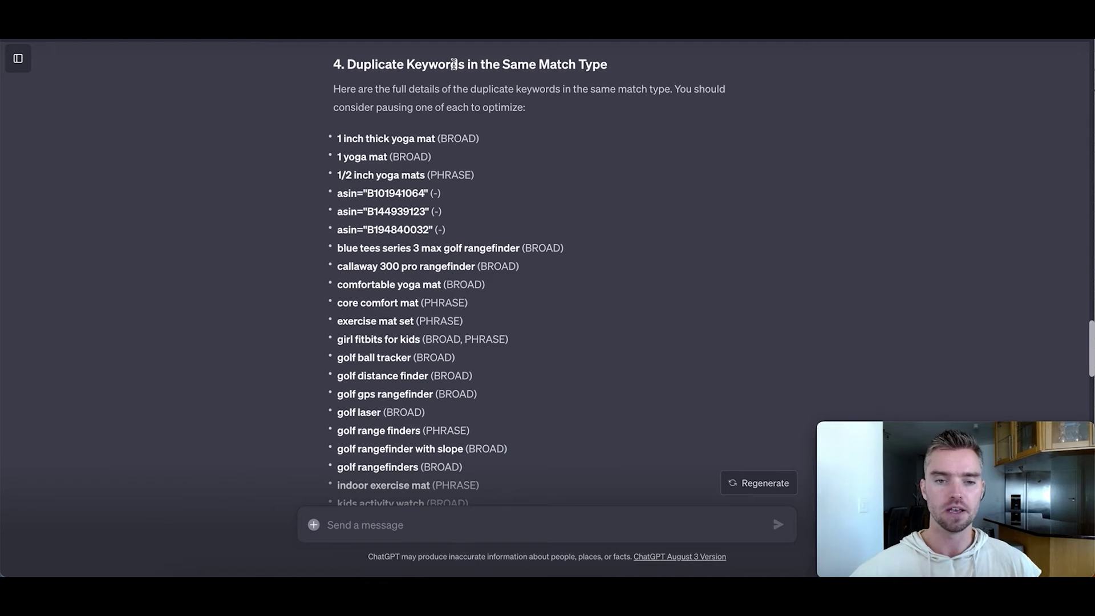
{"action": "scroll", "coordinate": [468, 74], "scroll_direction": "down", "scroll_amount": 1}
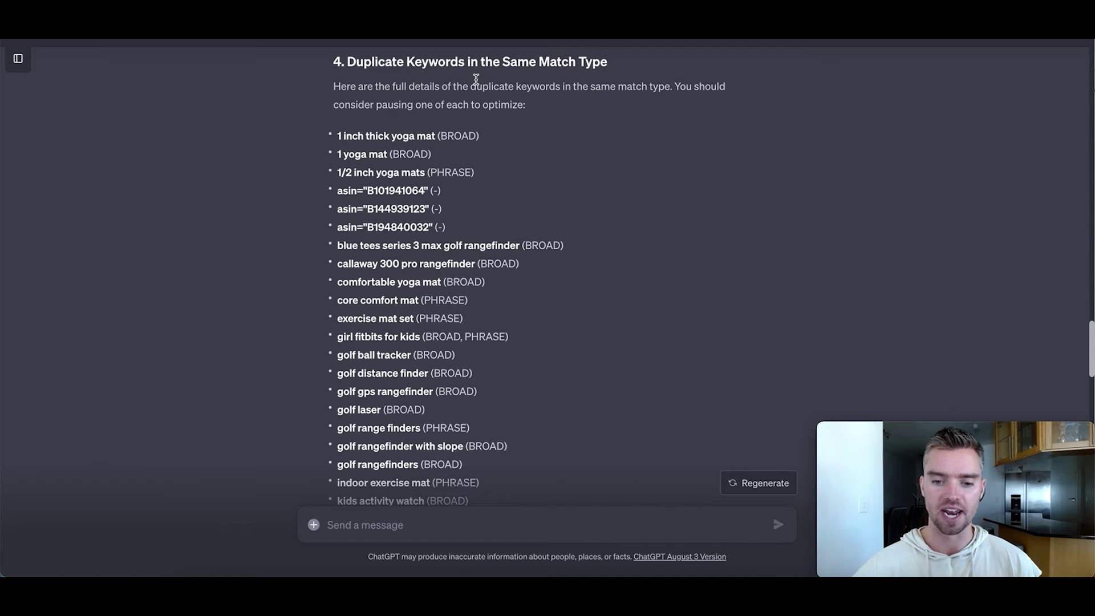
Step: Switch to the search term report in Excel and inspect the Customer Search Term and Targeting columns
{"action": "left_click", "coordinate": [677, 570]}
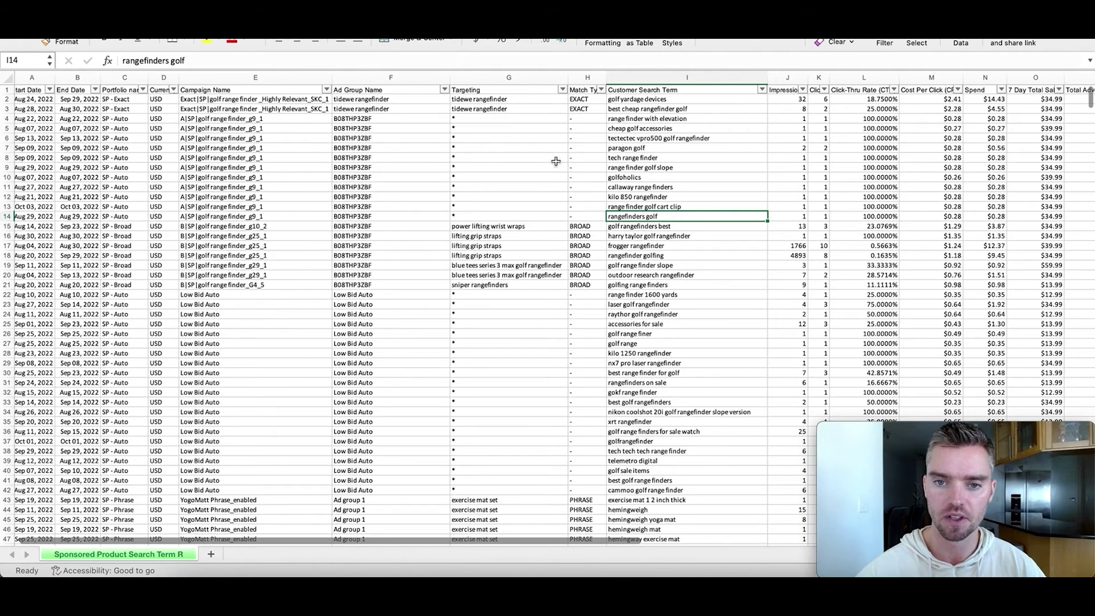
{"action": "left_click", "coordinate": [686, 77]}
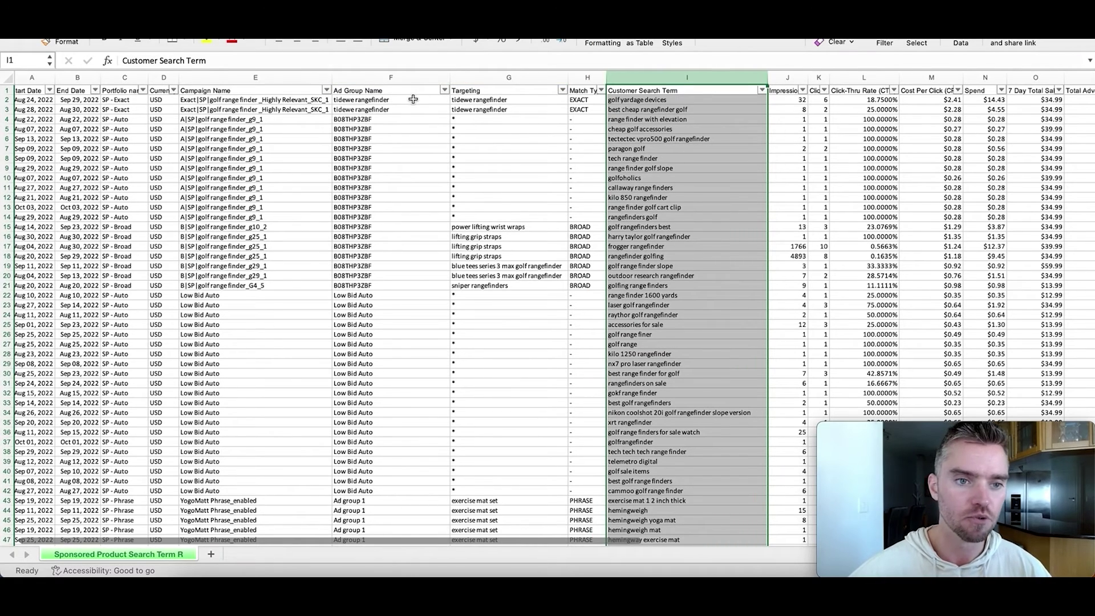
{"action": "scroll", "coordinate": [586, 127], "scroll_direction": "right", "scroll_amount": 3}
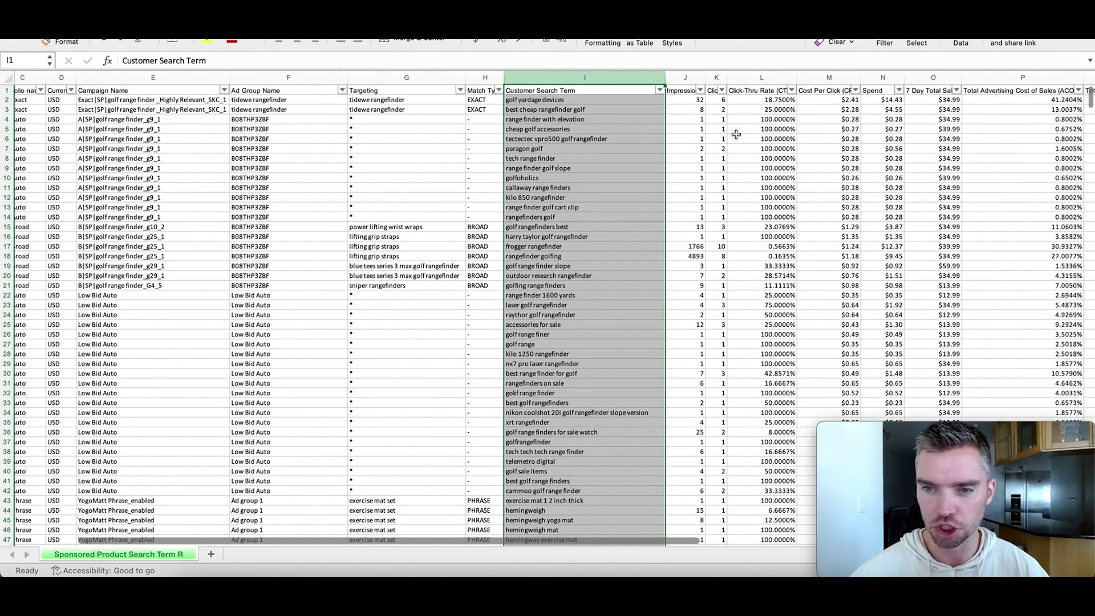
{"action": "left_click", "coordinate": [406, 77]}
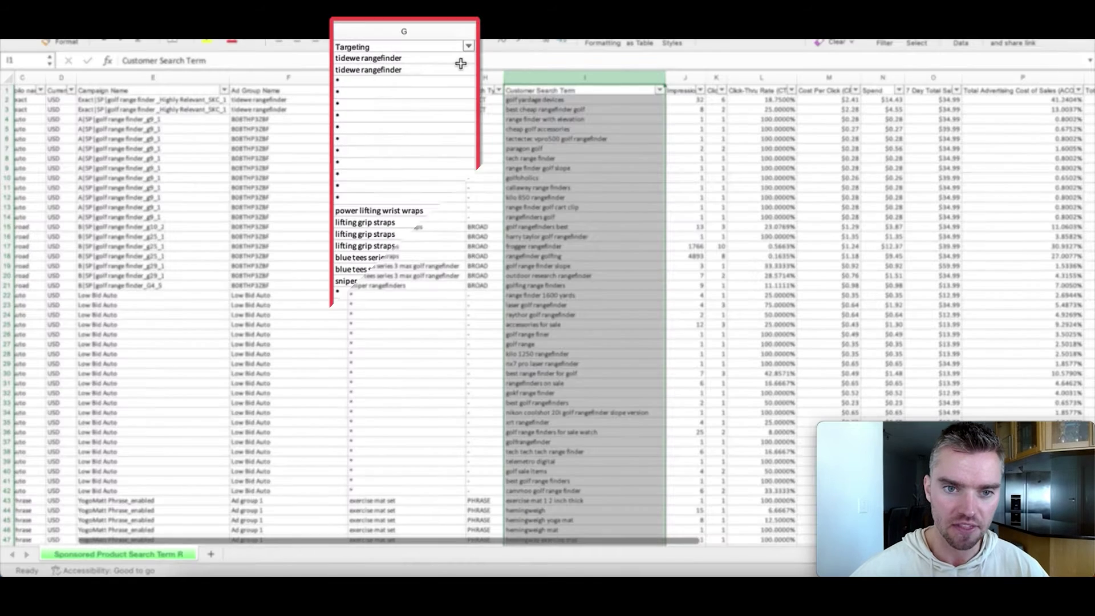
{"action": "left_click", "coordinate": [392, 57]}
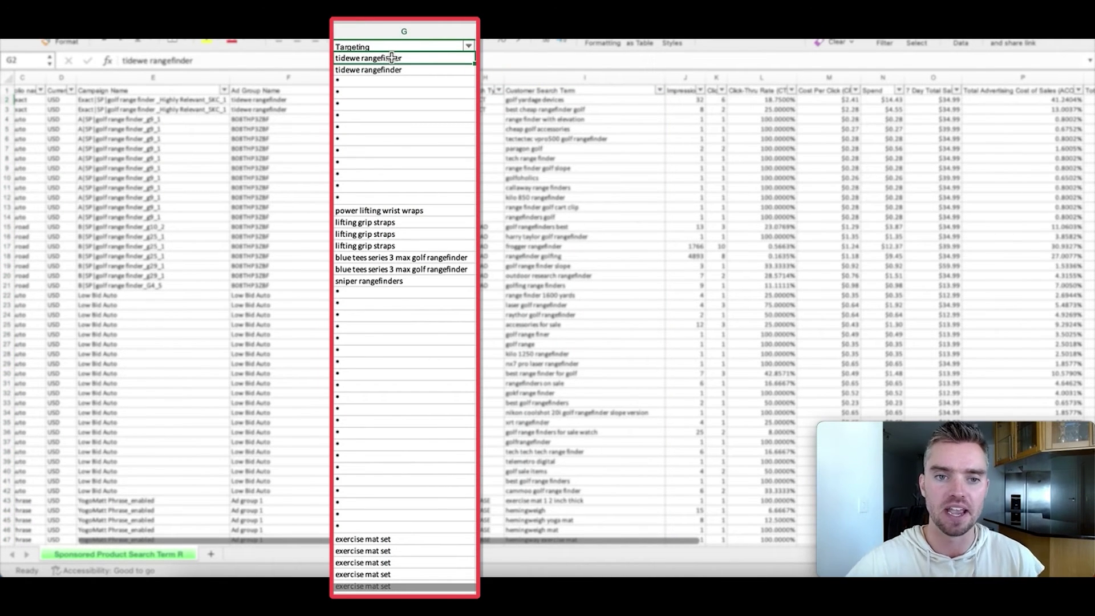
Step: Compare the targeting keyword "power lifting wrist wraps" in row 15 with its customer search term "golf rangefinders best"
{"action": "left_click", "coordinate": [415, 213]}
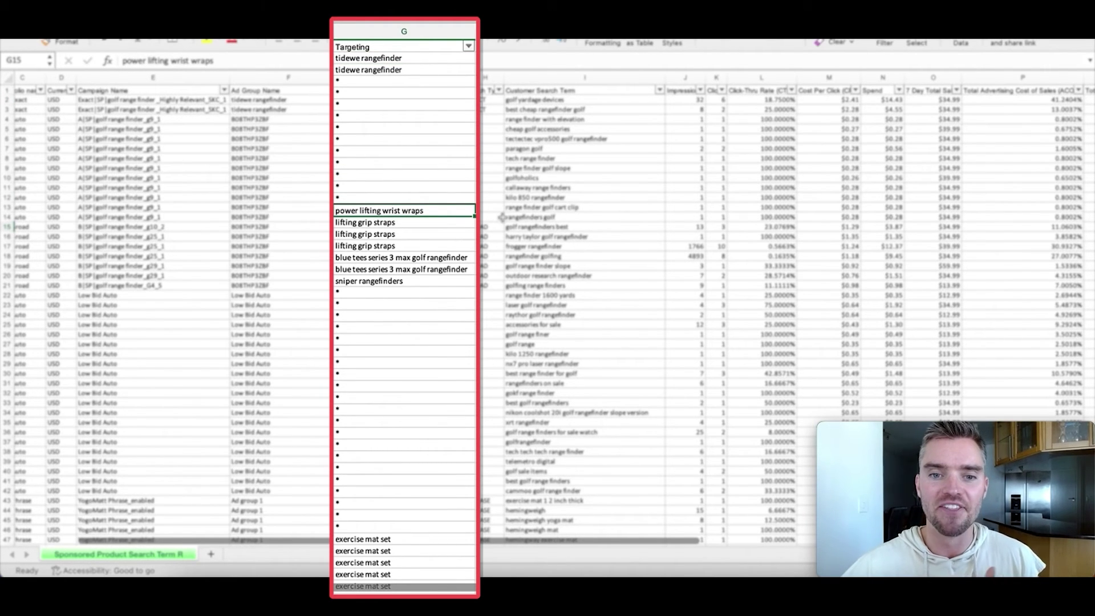
{"action": "left_click", "coordinate": [531, 226]}
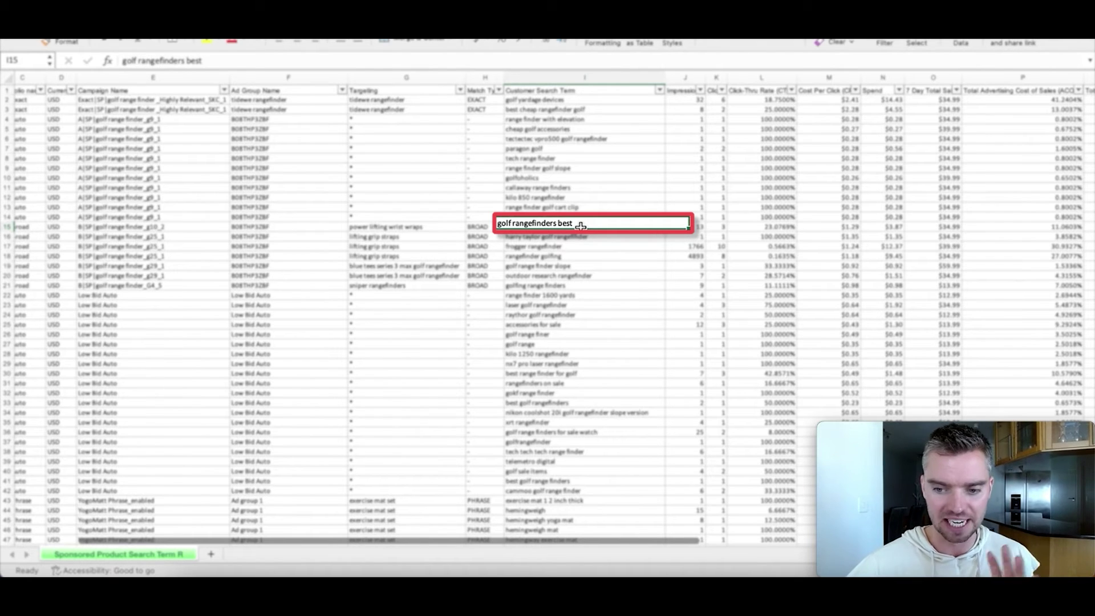
{"action": "left_click", "coordinate": [425, 226]}
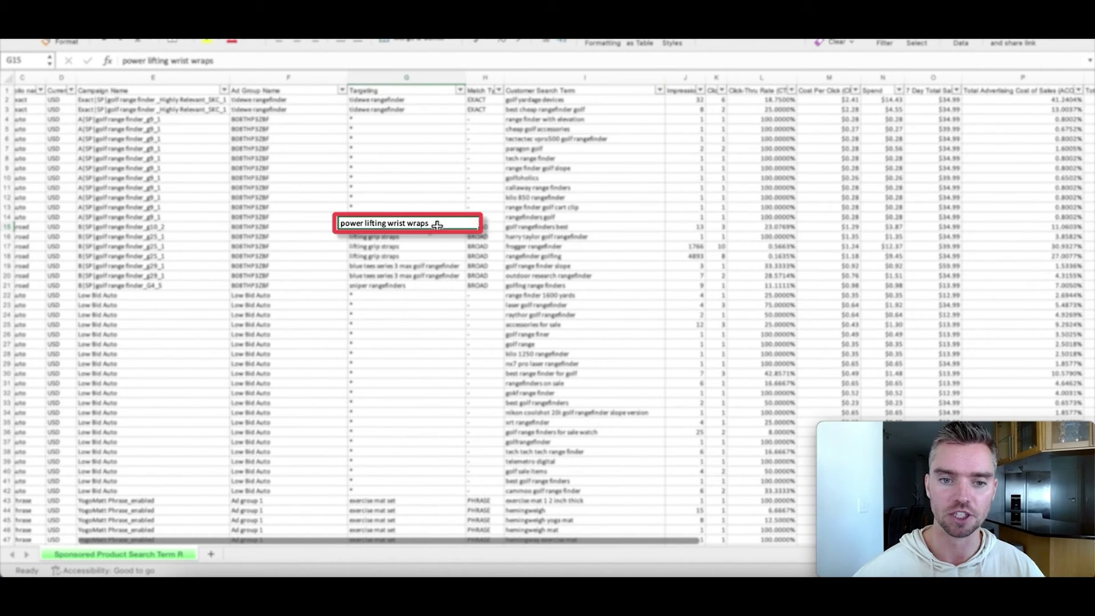
{"action": "left_click", "coordinate": [515, 223]}
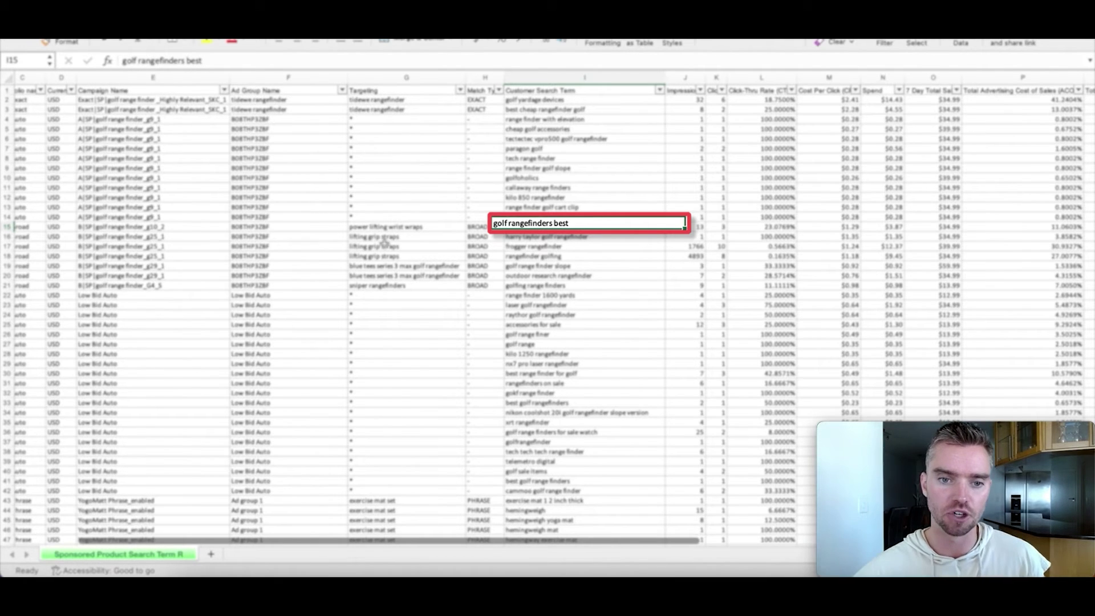
{"action": "left_click", "coordinate": [411, 227]}
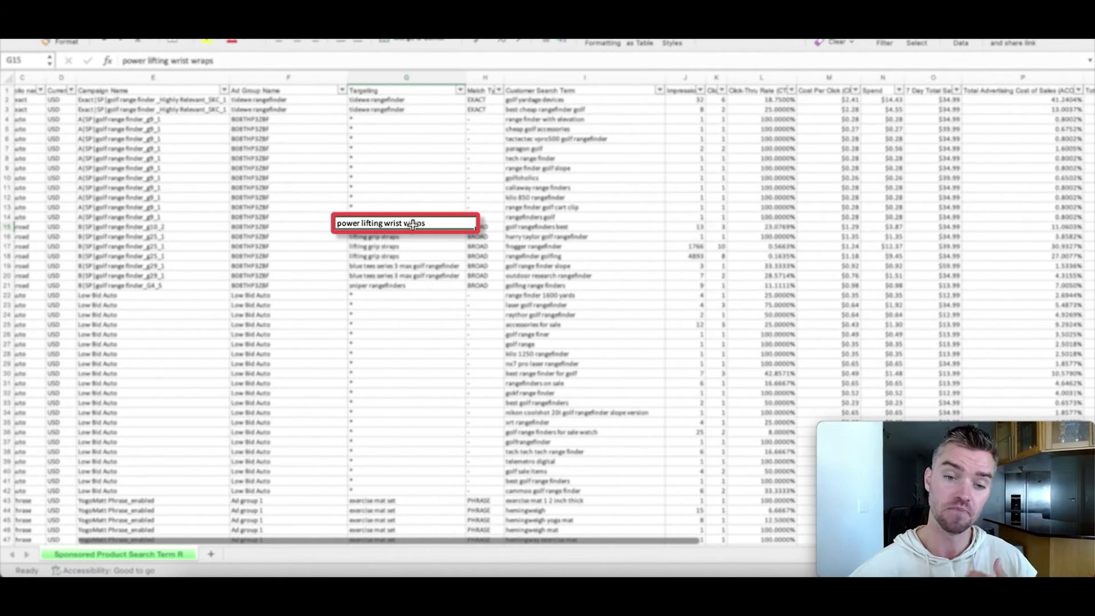
Step: Examine the Targeting column for repeated keywords, highlighting the consecutive "exercise mat set" rows
{"action": "left_click", "coordinate": [420, 79]}
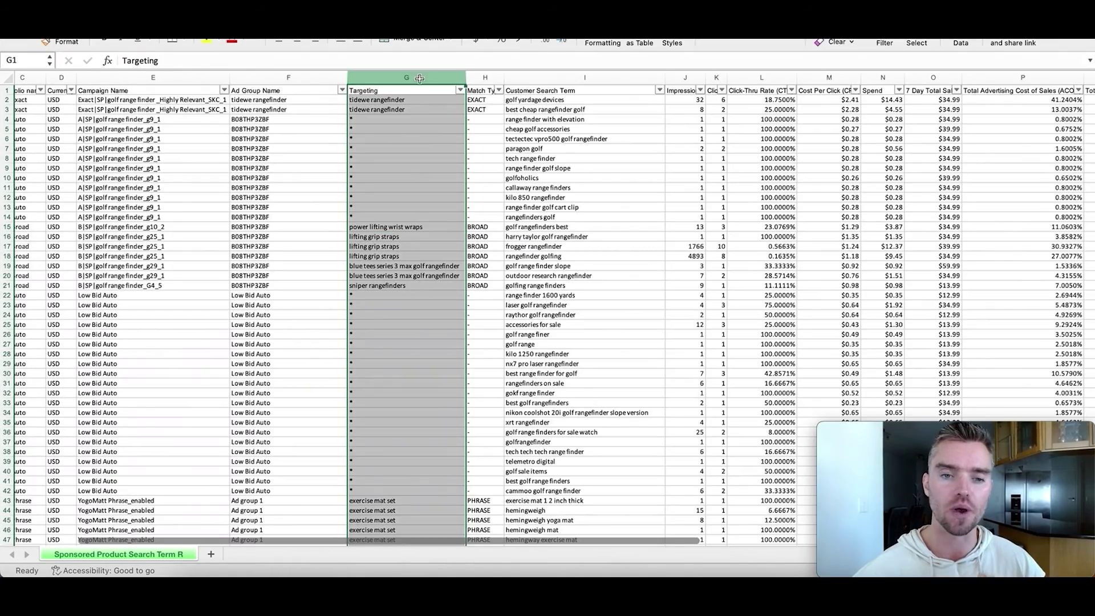
{"action": "scroll", "coordinate": [420, 223], "scroll_direction": "down", "scroll_amount": 10}
{"action": "left_click", "coordinate": [419, 223]}
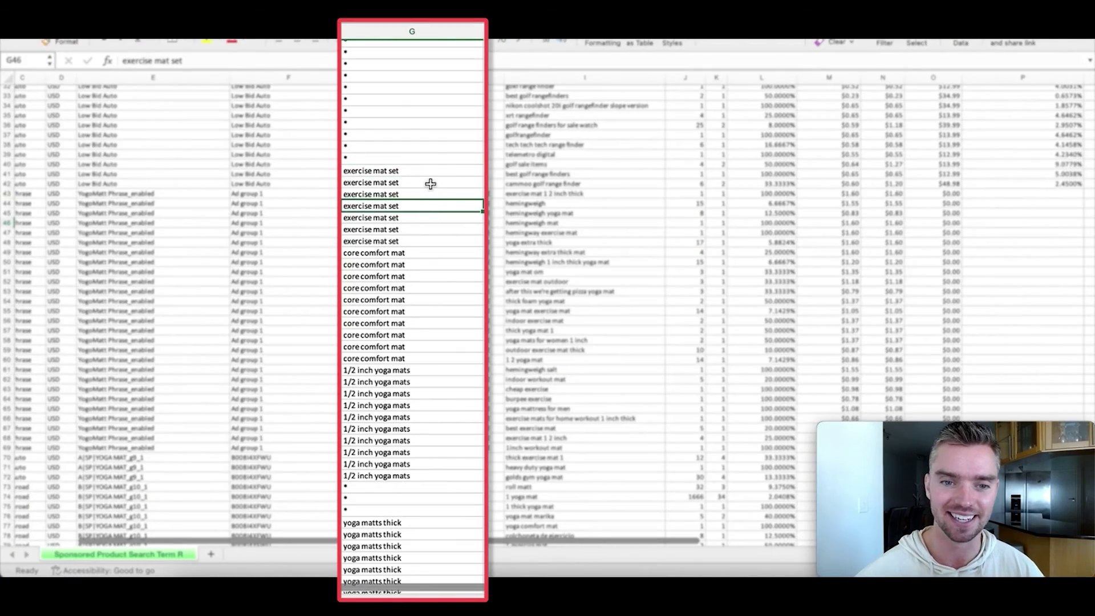
{"action": "left_click_drag", "start_coordinate": [429, 173], "coordinate": [434, 331]}
{"action": "left_click", "coordinate": [435, 255]}
{"action": "left_click_drag", "start_coordinate": [421, 170], "coordinate": [415, 242]}
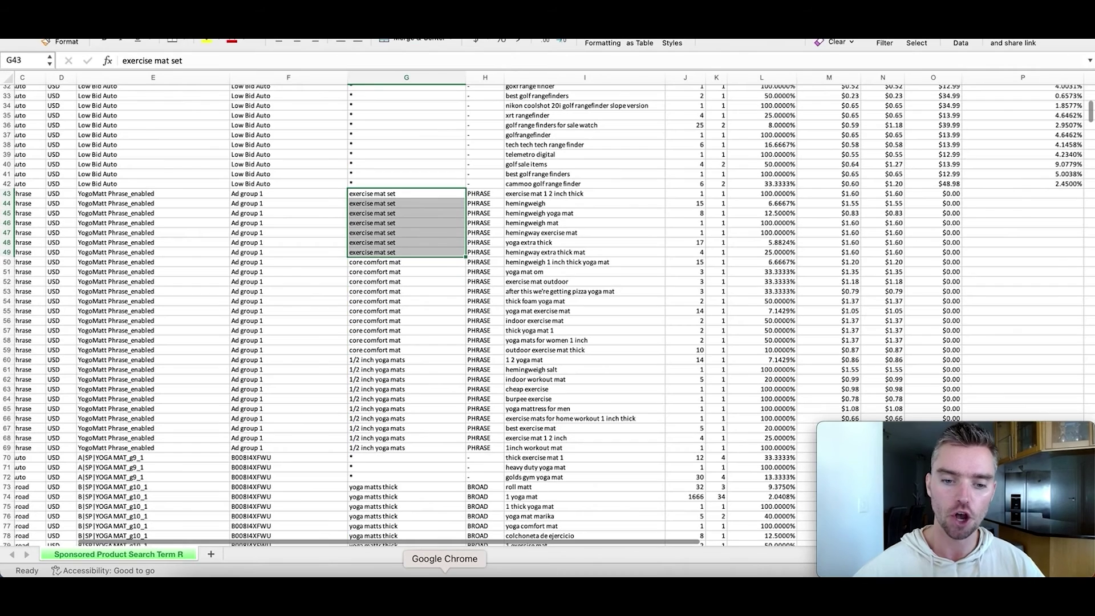
Step: Switch back to ChatGPT in Chrome and examine the start of the duplicate keyword list, including the ASIN targets
{"action": "left_click", "coordinate": [445, 570]}
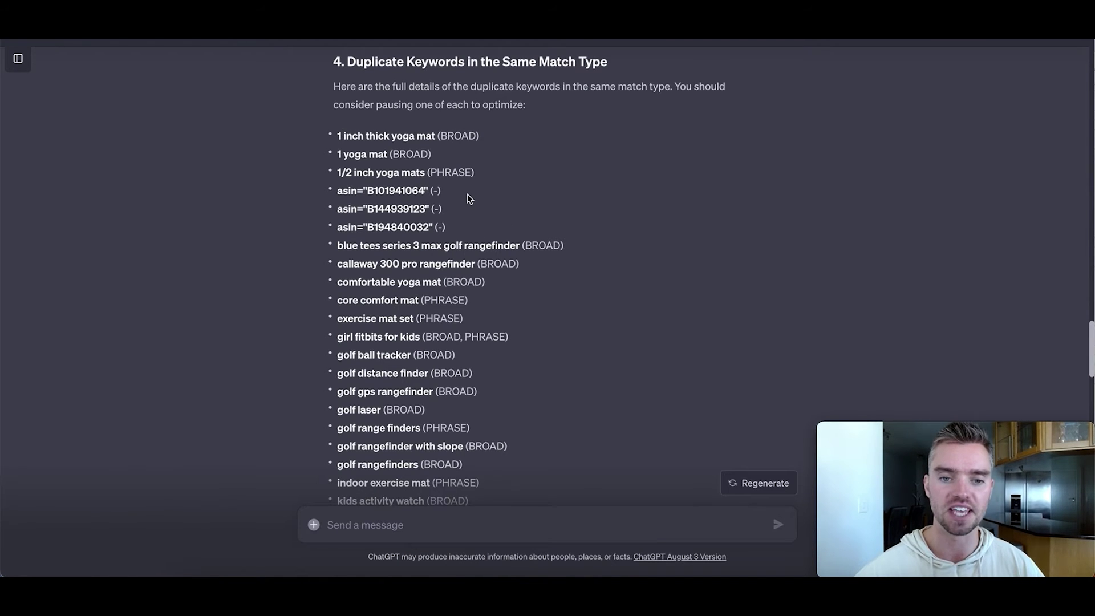
{"action": "scroll", "coordinate": [467, 194], "scroll_direction": "down", "scroll_amount": 2}
{"action": "scroll", "coordinate": [467, 194], "scroll_direction": "down", "scroll_amount": 1}
{"action": "scroll", "coordinate": [452, 165], "scroll_direction": "up", "scroll_amount": 1}
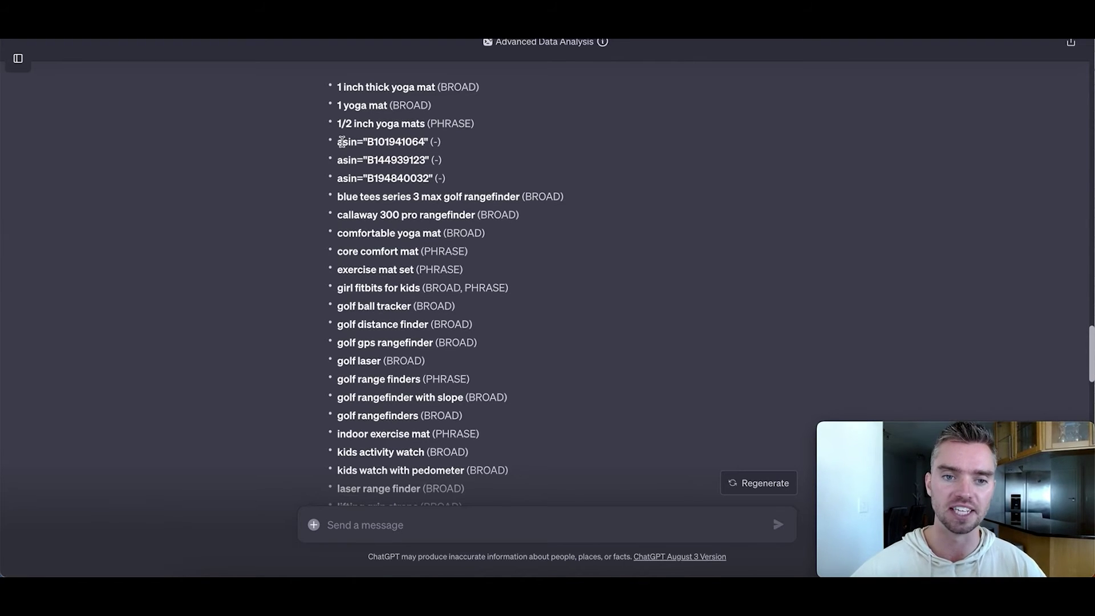
{"action": "left_click_drag", "start_coordinate": [367, 142], "coordinate": [426, 163]}
{"action": "left_click", "coordinate": [459, 163]}
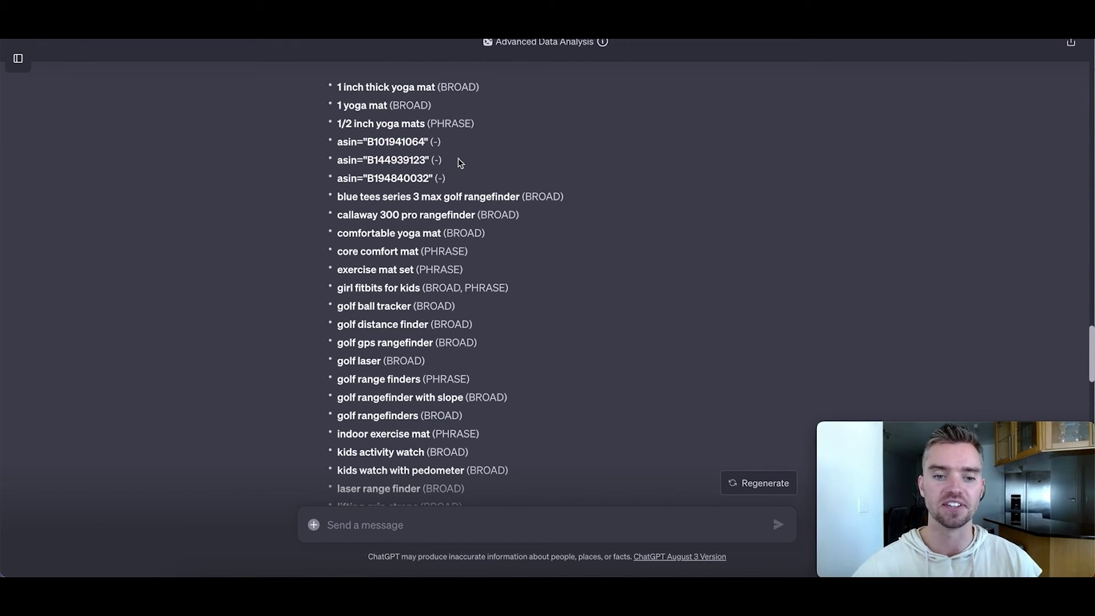
Step: Read through the remaining duplicate keywords and their match types, down to "yoga matts thick"
{"action": "scroll", "coordinate": [341, 292], "scroll_direction": "down", "scroll_amount": 3}
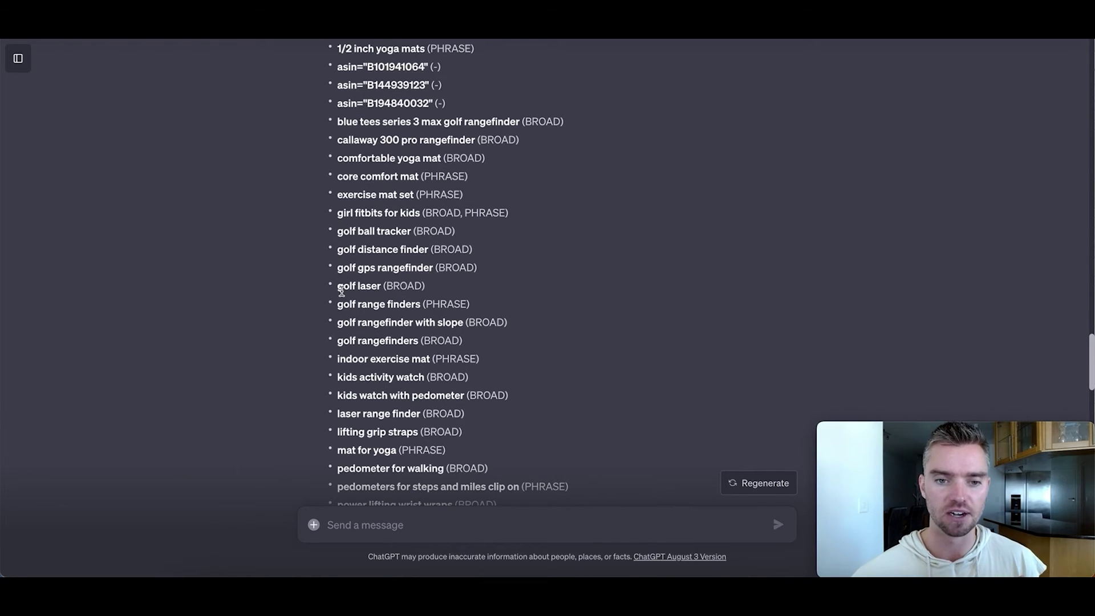
{"action": "scroll", "coordinate": [456, 228], "scroll_direction": "up", "scroll_amount": 2}
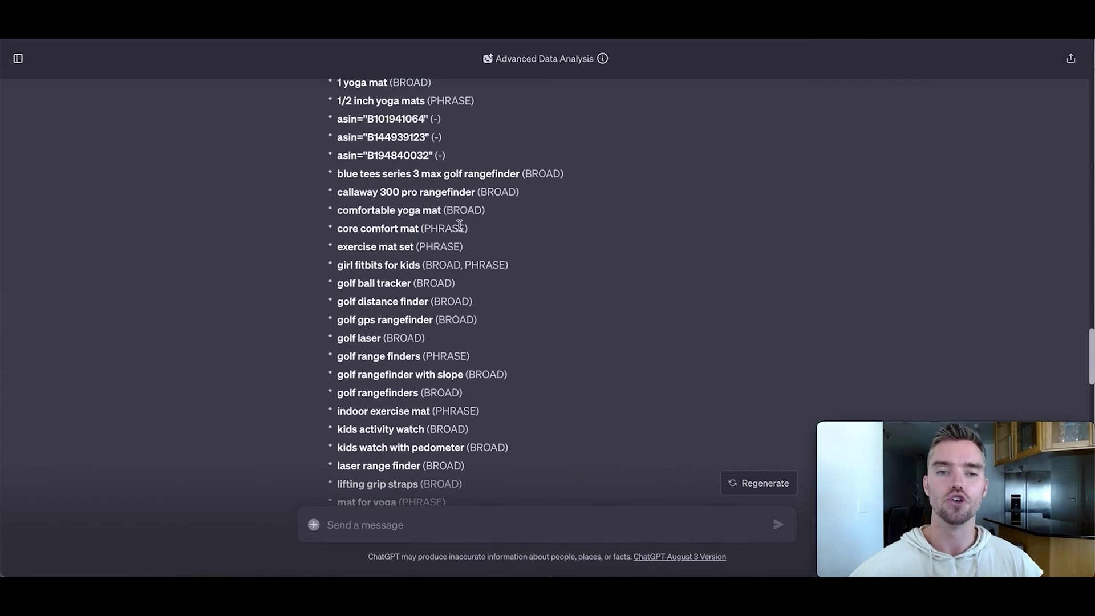
{"action": "scroll", "coordinate": [460, 225], "scroll_direction": "down", "scroll_amount": 1}
{"action": "scroll", "coordinate": [459, 226], "scroll_direction": "down", "scroll_amount": 5}
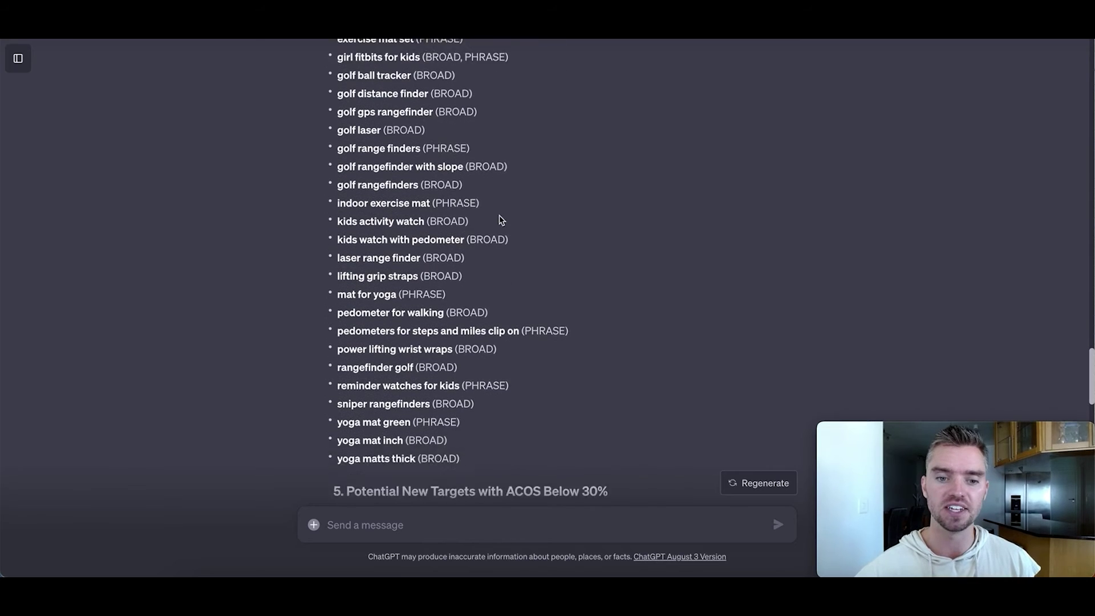
{"action": "scroll", "coordinate": [499, 215], "scroll_direction": "up", "scroll_amount": 3}
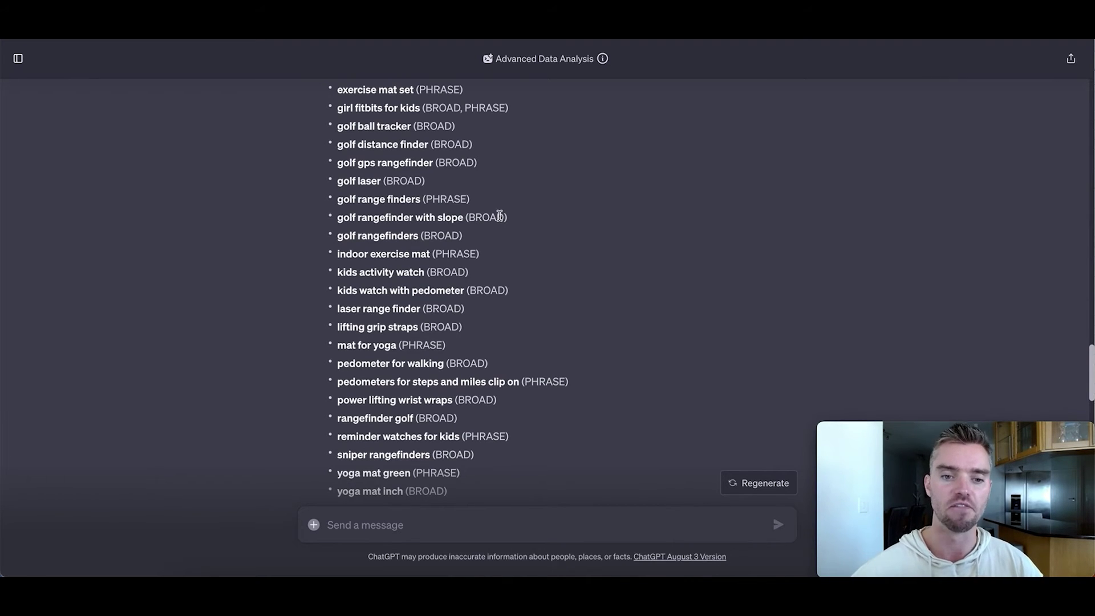
{"action": "scroll", "coordinate": [492, 248], "scroll_direction": "down", "scroll_amount": 1}
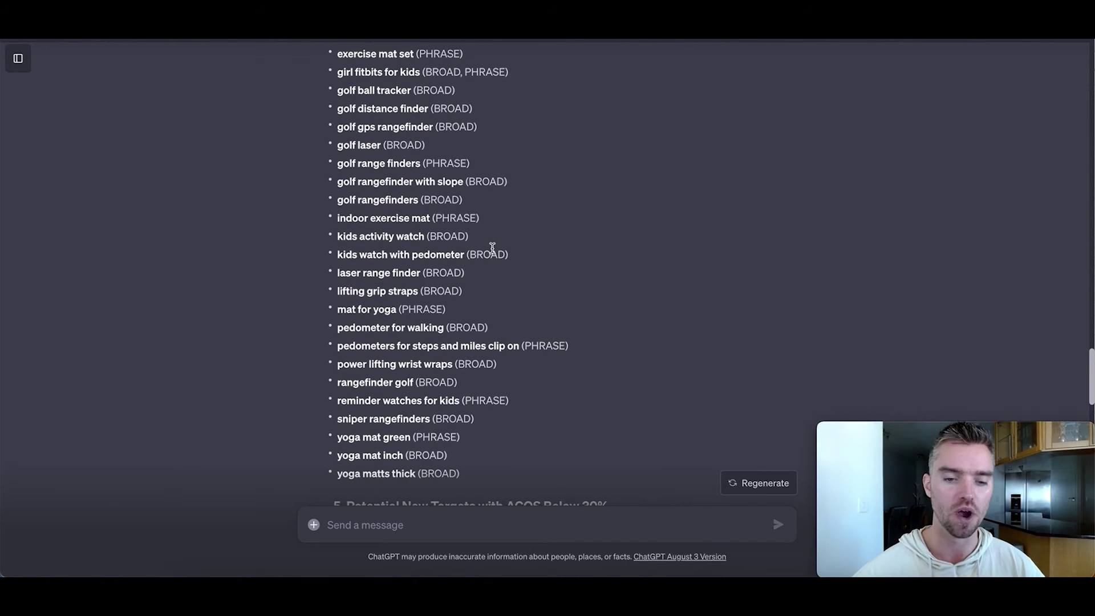
Step: Read the "Potential New Targets with ACOS Below 30%" list and its closing question about seeing more
{"action": "scroll", "coordinate": [492, 248], "scroll_direction": "down", "scroll_amount": 3}
{"action": "scroll", "coordinate": [492, 248], "scroll_direction": "down", "scroll_amount": 4}
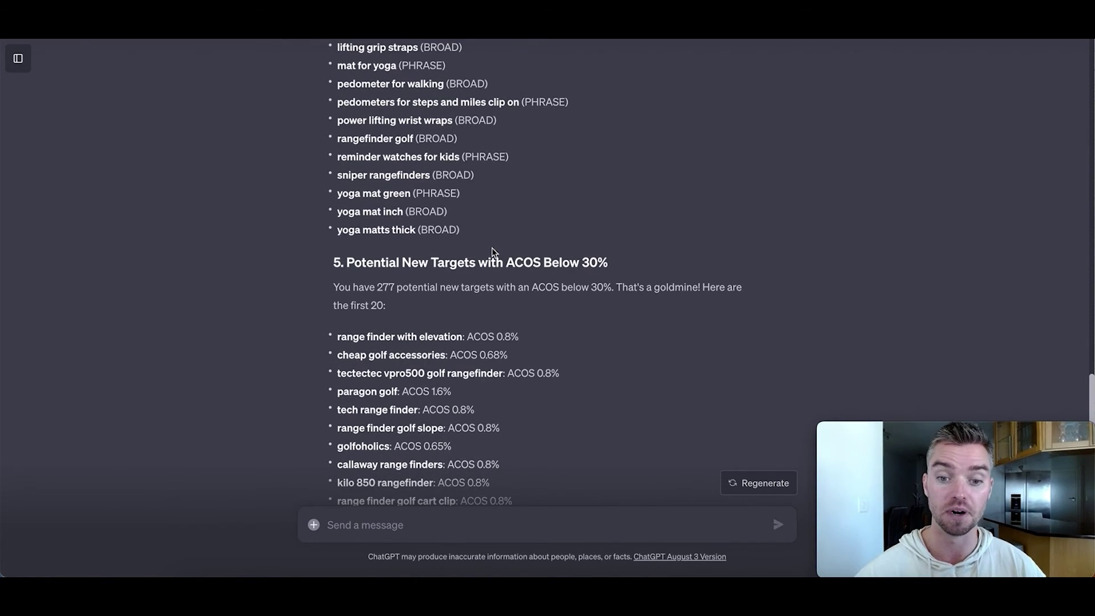
{"action": "scroll", "coordinate": [491, 247], "scroll_direction": "down", "scroll_amount": 5}
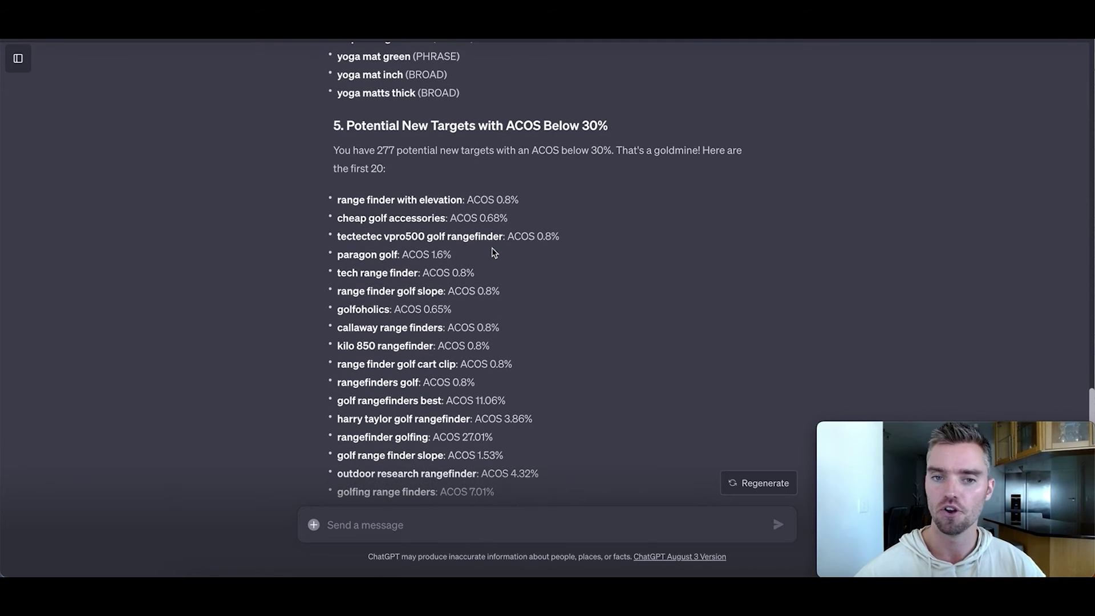
{"action": "scroll", "coordinate": [492, 251], "scroll_direction": "down", "scroll_amount": 1}
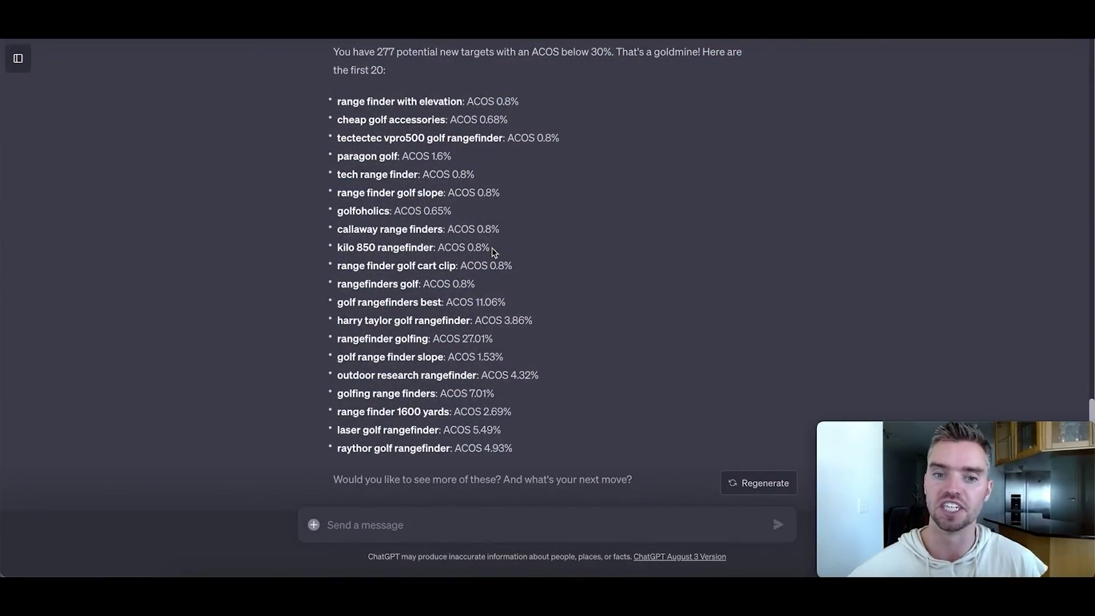
{"action": "scroll", "coordinate": [492, 248], "scroll_direction": "up", "scroll_amount": 1}
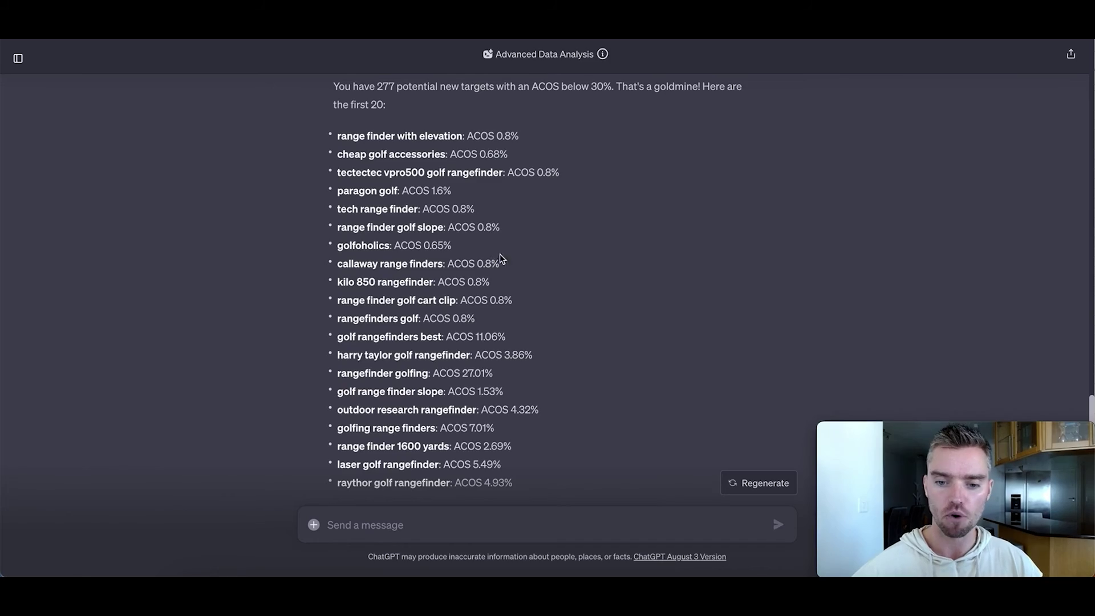
Step: Switch to the Excel report and compare Customer Search Term with Targeting, using row 15 to check whether the search term is already targeted
{"action": "left_click", "coordinate": [674, 590]}
{"action": "scroll", "coordinate": [616, 197], "scroll_direction": "up", "scroll_amount": 8}
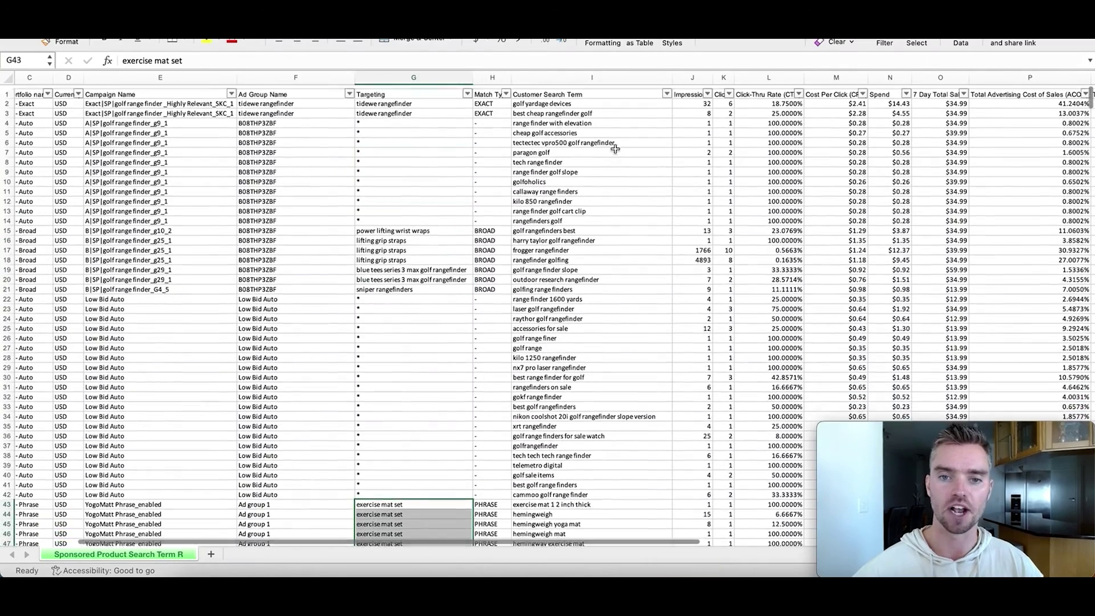
{"action": "left_click", "coordinate": [591, 77]}
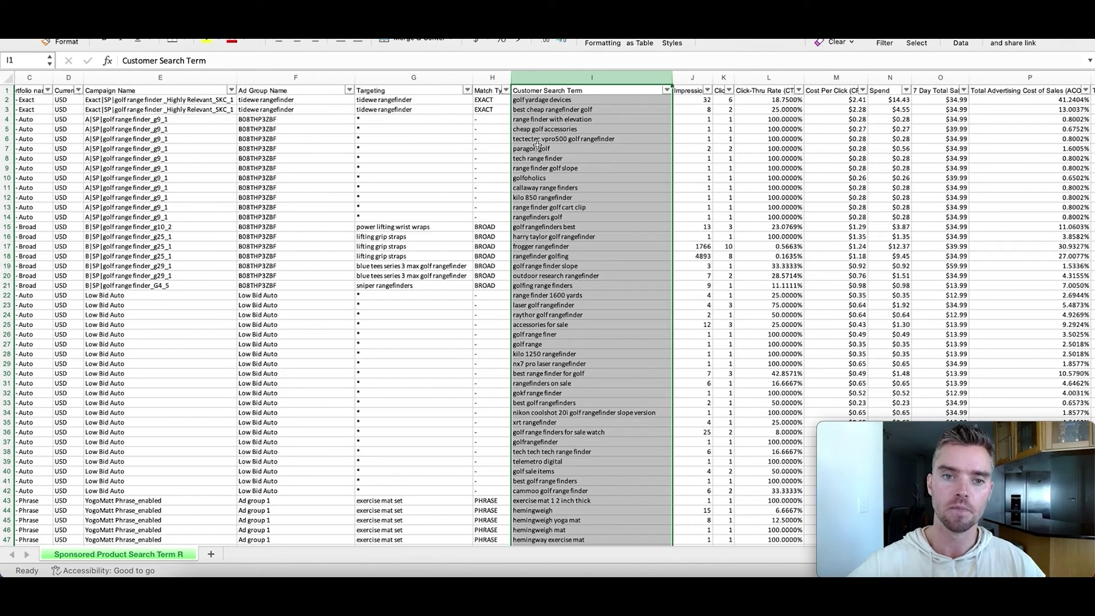
{"action": "left_click", "coordinate": [428, 77]}
{"action": "left_click", "coordinate": [427, 227]}
{"action": "left_click", "coordinate": [564, 227]}
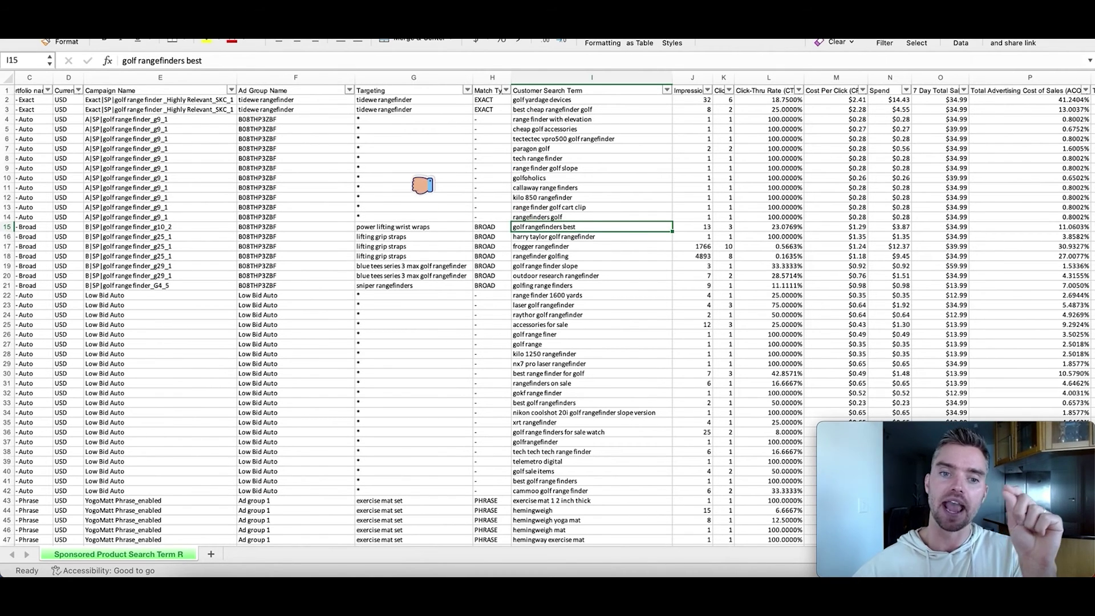
{"action": "left_click", "coordinate": [416, 228]}
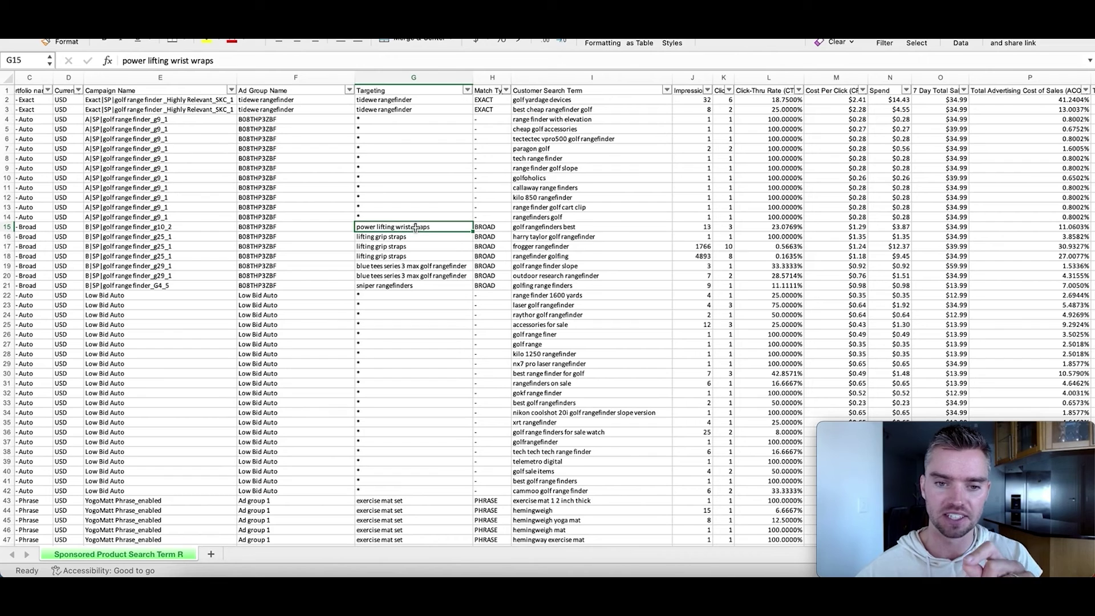
{"action": "left_click", "coordinate": [547, 229]}
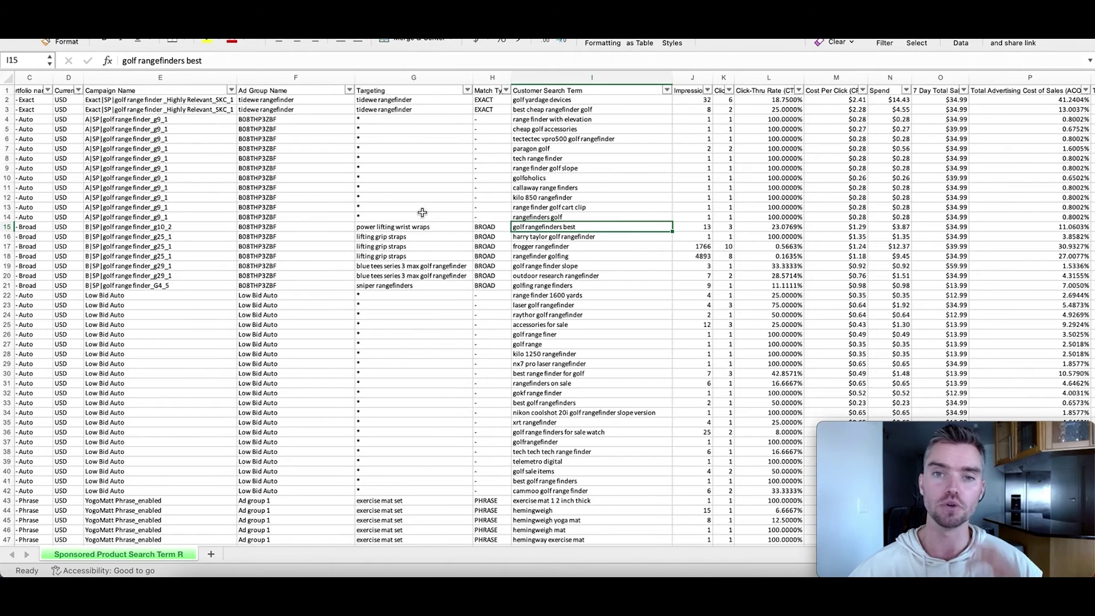
Step: Return to ChatGPT in Chrome and review the stated number of potential new targets above the ACOS list
{"action": "left_click", "coordinate": [445, 575]}
{"action": "scroll", "coordinate": [514, 222], "scroll_direction": "down", "scroll_amount": 1}
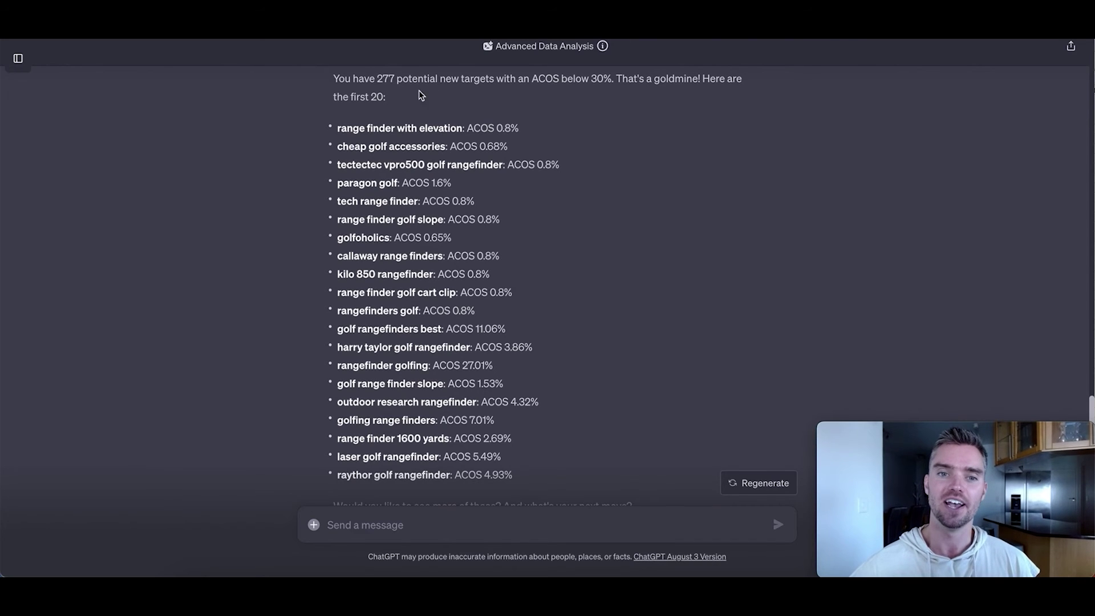
{"action": "left_click_drag", "start_coordinate": [376, 79], "coordinate": [402, 78]}
{"action": "left_click", "coordinate": [441, 95]}
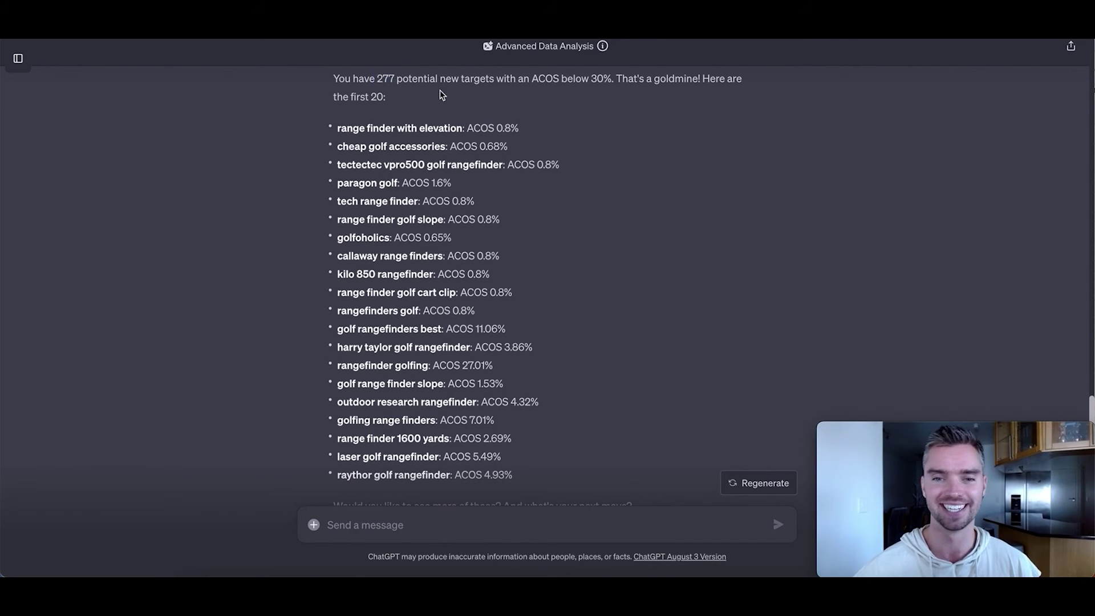
Step: Review the ACOS values of individual potential targets, including "range finder with elevation", "paragon golf" and "rangefinder golfing"
{"action": "scroll", "coordinate": [542, 107], "scroll_direction": "down", "scroll_amount": 1}
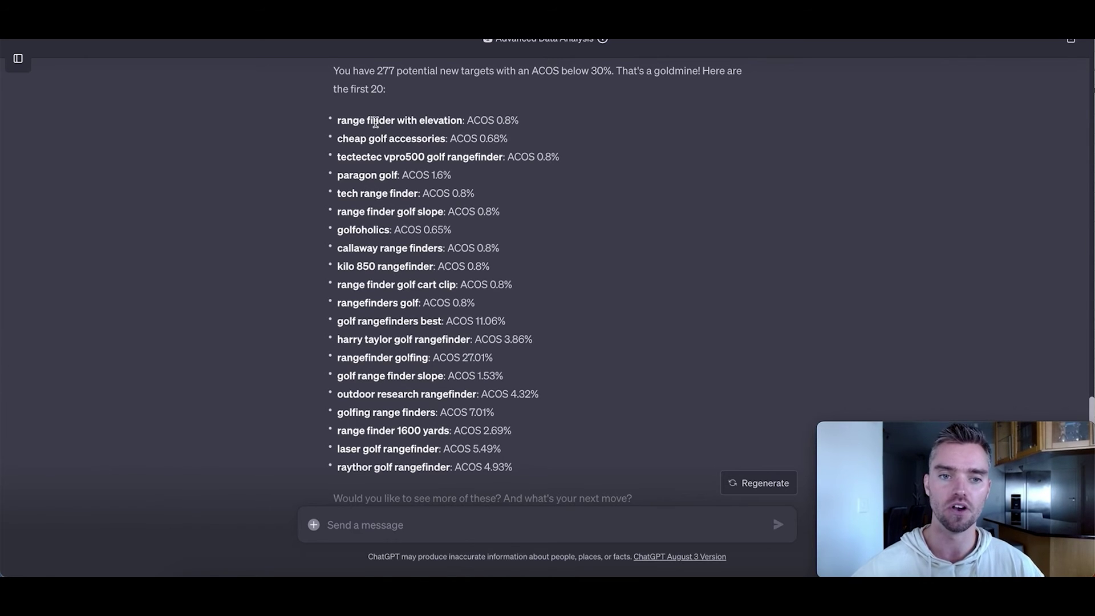
{"action": "left_click_drag", "start_coordinate": [337, 121], "coordinate": [522, 122]}
{"action": "left_click", "coordinate": [491, 120]}
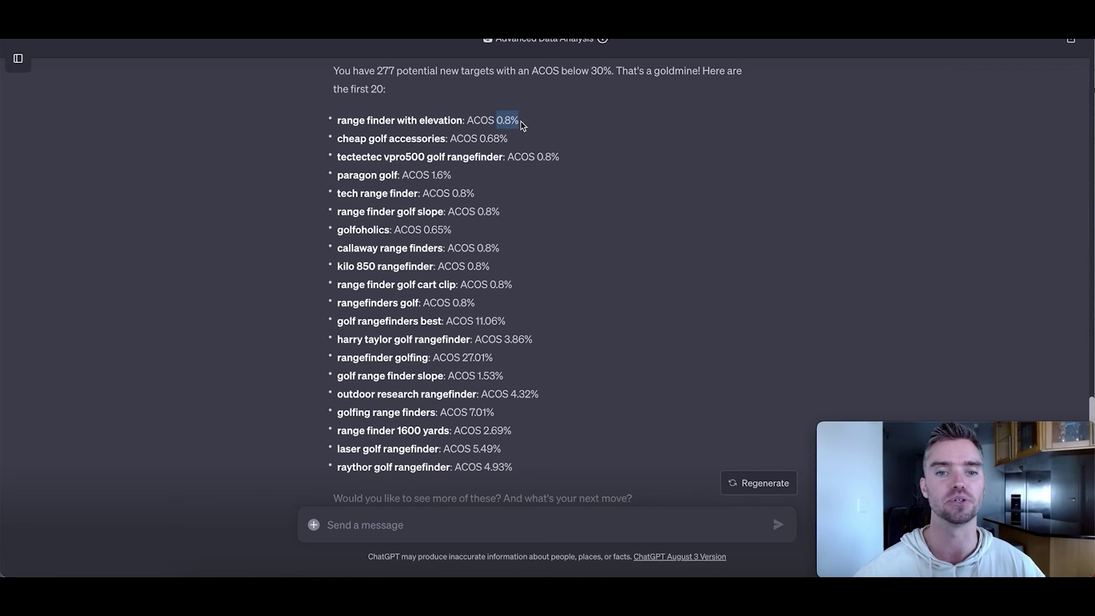
{"action": "left_click_drag", "start_coordinate": [337, 176], "coordinate": [462, 183]}
{"action": "left_click", "coordinate": [410, 175]}
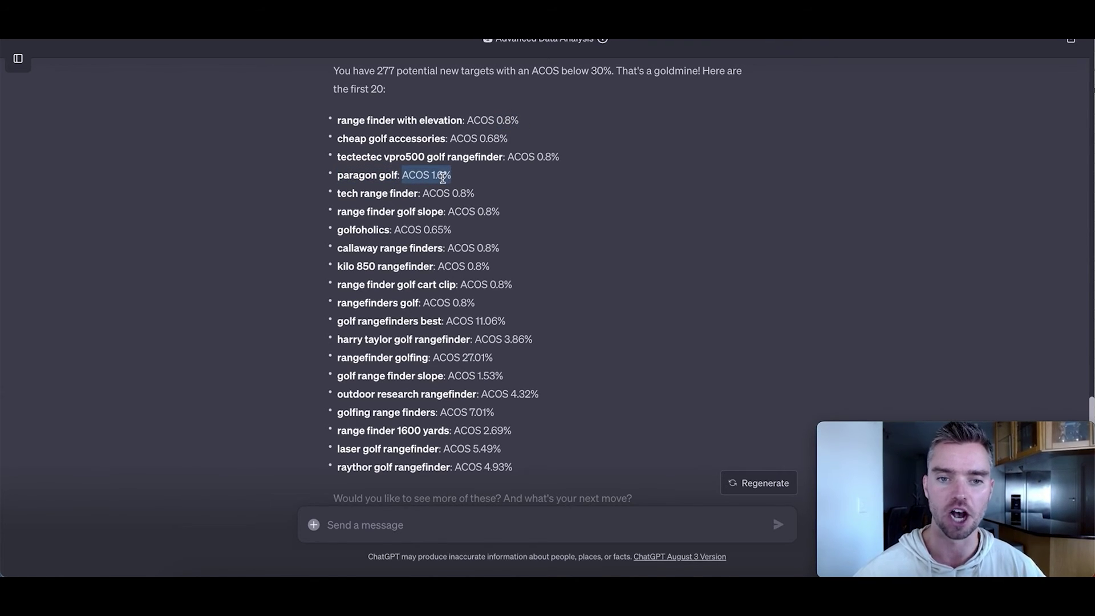
{"action": "scroll", "coordinate": [465, 183], "scroll_direction": "down", "scroll_amount": 1}
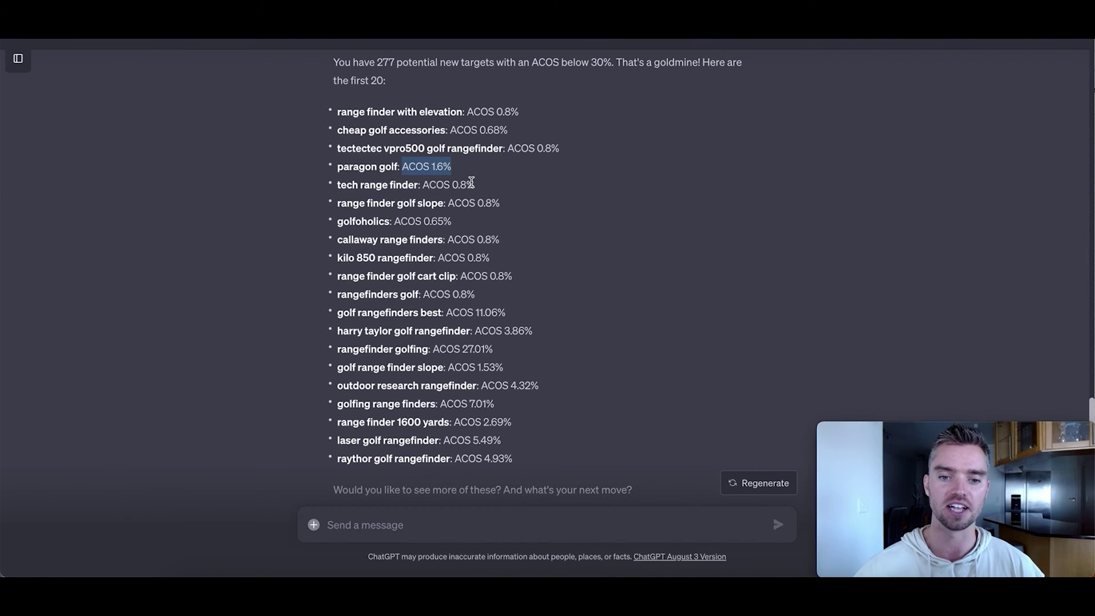
{"action": "left_click_drag", "start_coordinate": [338, 352], "coordinate": [415, 352]}
{"action": "left_click", "coordinate": [454, 350]}
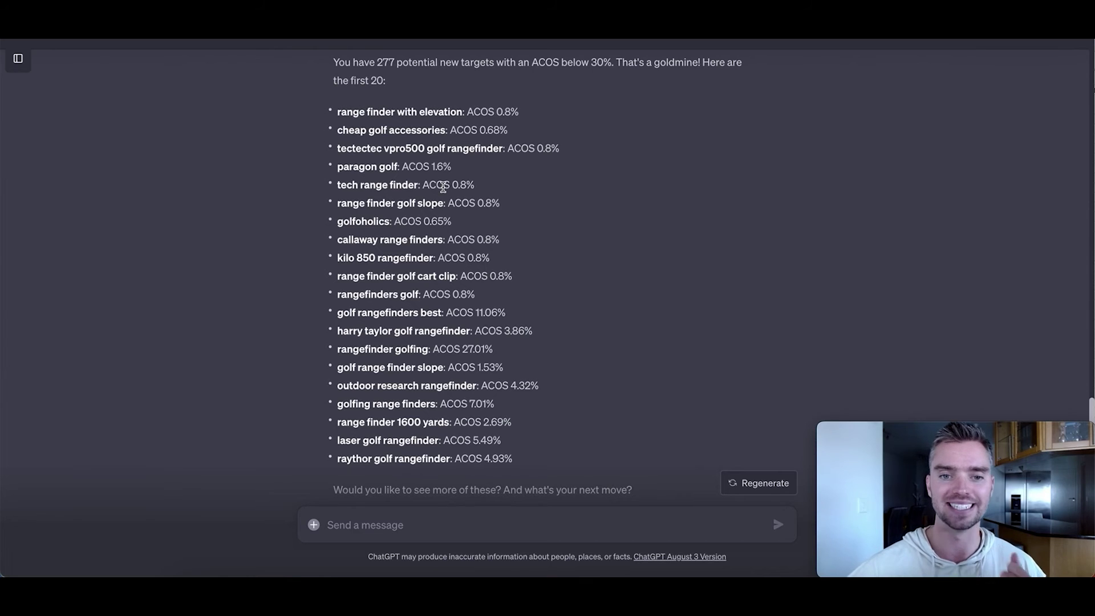
Step: Examine the first three potential target keywords one by one, from "range finder with elevation" to "tectectec vpro500 golf rangefinder"
{"action": "scroll", "coordinate": [443, 188], "scroll_direction": "up", "scroll_amount": 1}
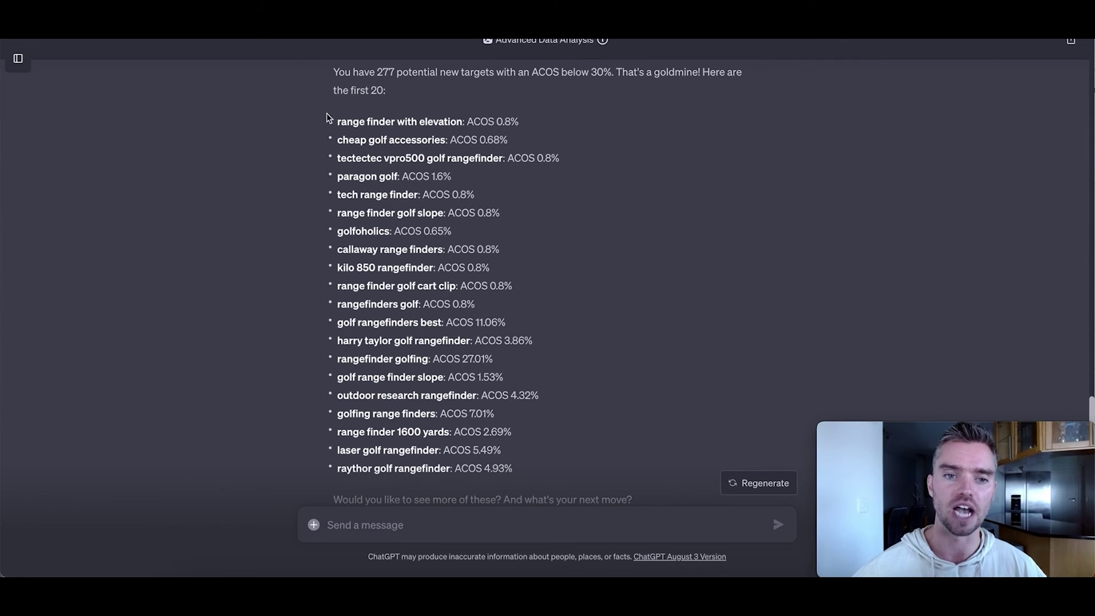
{"action": "left_click_drag", "start_coordinate": [338, 121], "coordinate": [464, 122]}
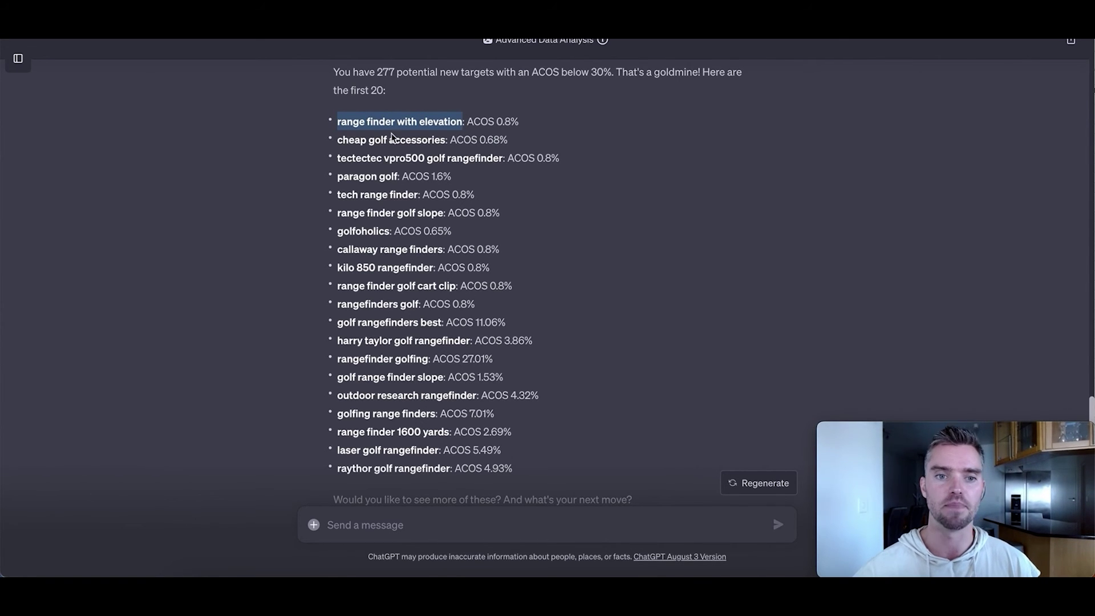
{"action": "left_click_drag", "start_coordinate": [337, 141], "coordinate": [444, 143]}
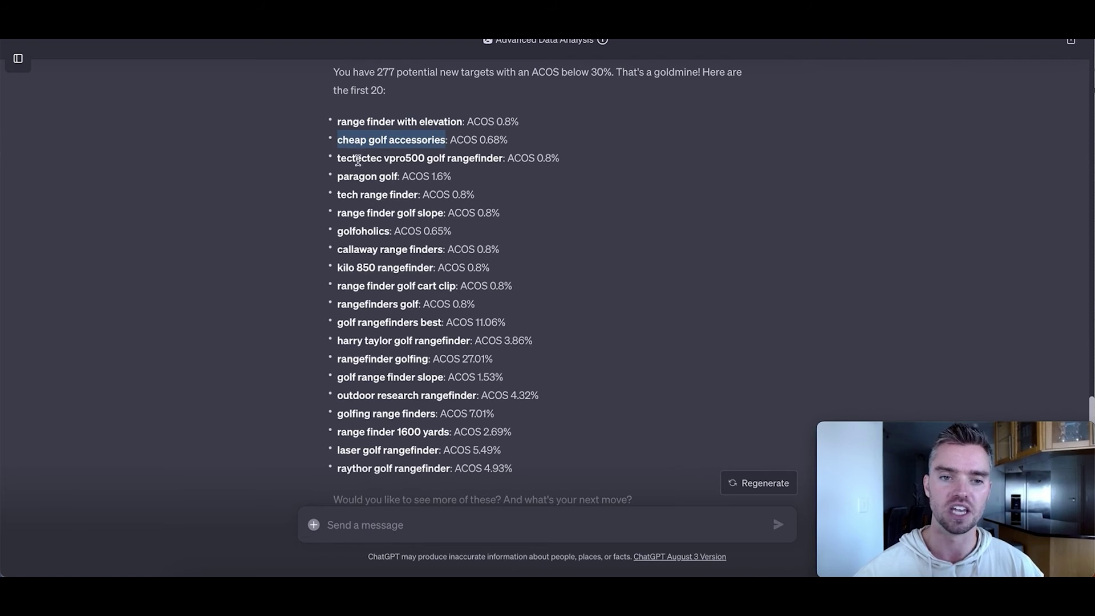
{"action": "left_click_drag", "start_coordinate": [338, 159], "coordinate": [504, 162]}
{"action": "left_click", "coordinate": [436, 182]}
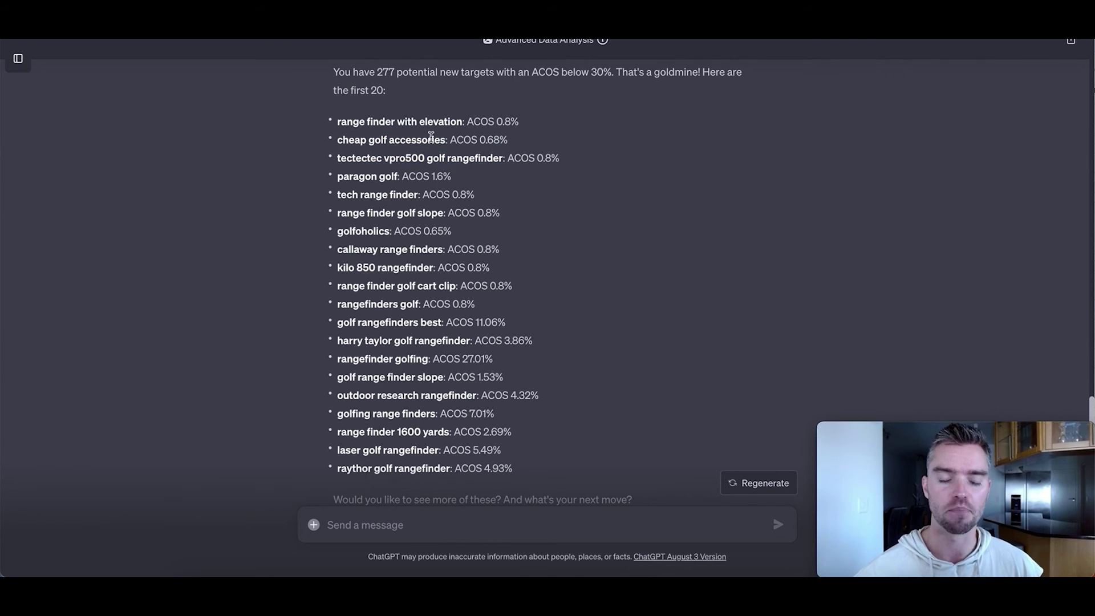
Step: Go through the potential targets in batches of about five keywords, starting with "range finder with elevation" through "tech range finder"
{"action": "left_click_drag", "start_coordinate": [338, 122], "coordinate": [493, 194]}
{"action": "left_click", "coordinate": [493, 195]}
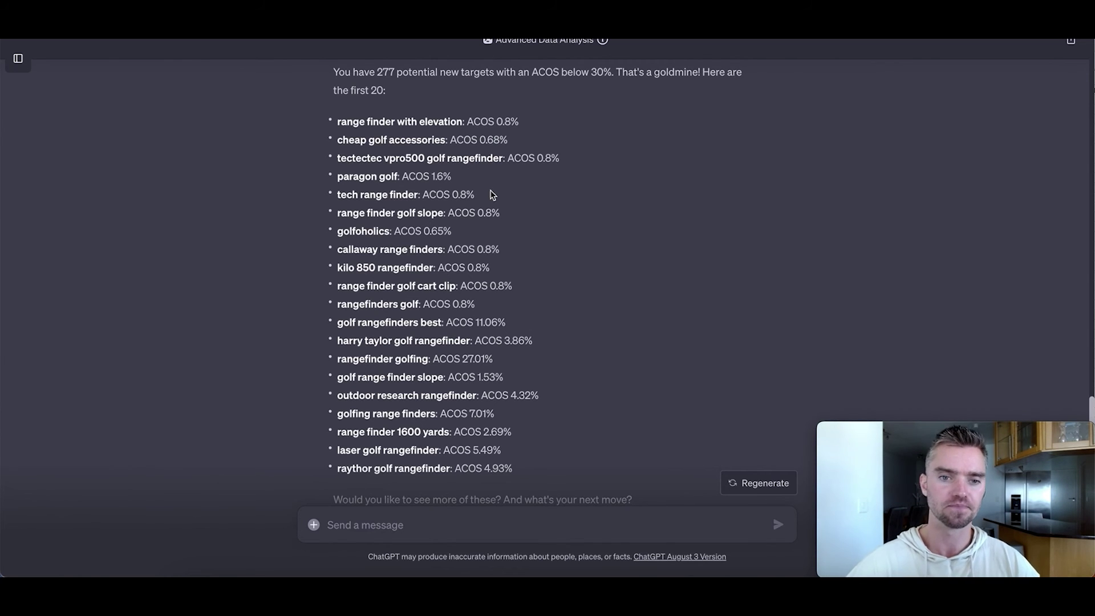
{"action": "left_click_drag", "start_coordinate": [337, 123], "coordinate": [460, 125]}
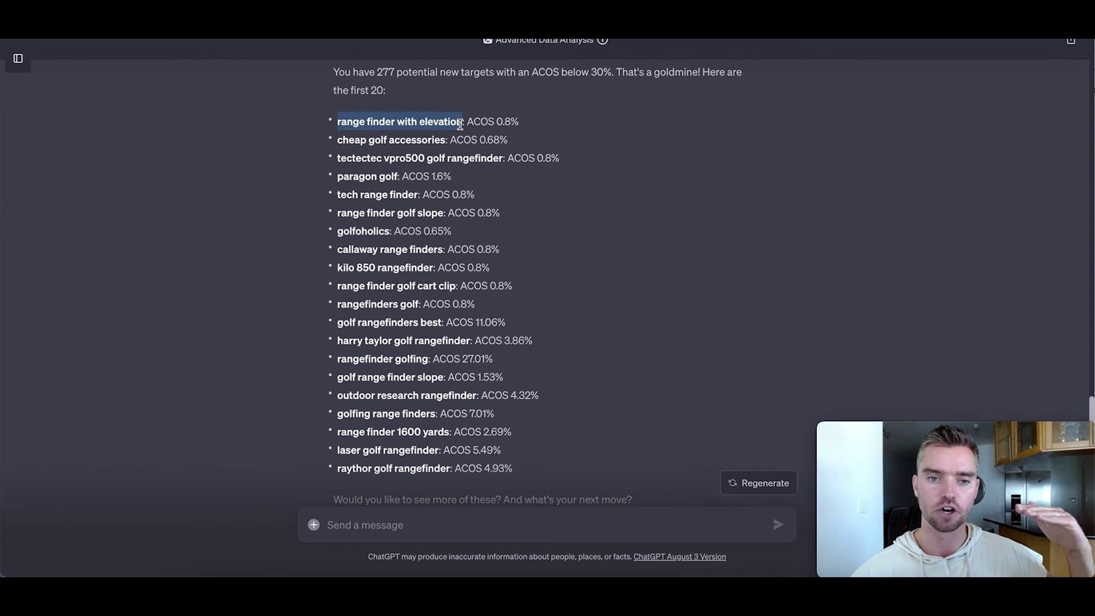
{"action": "left_click", "coordinate": [365, 139]}
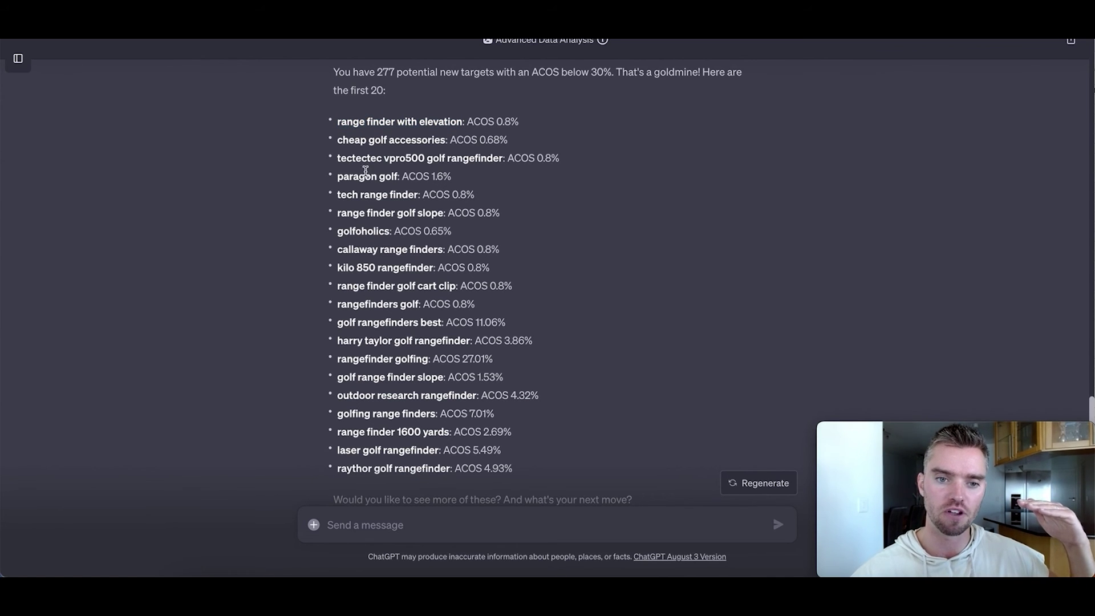
{"action": "left_click_drag", "start_coordinate": [482, 201], "coordinate": [337, 122]}
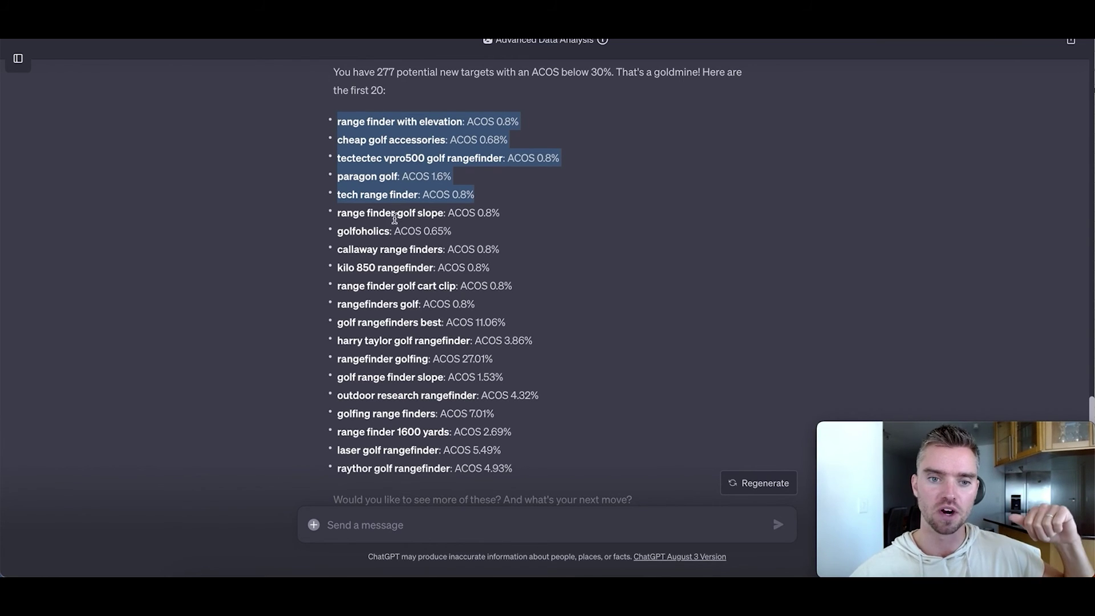
{"action": "left_click", "coordinate": [338, 214]}
{"action": "left_click_drag", "start_coordinate": [338, 214], "coordinate": [514, 288]}
{"action": "scroll", "coordinate": [400, 285], "scroll_direction": "down", "scroll_amount": 1}
{"action": "left_click_drag", "start_coordinate": [340, 263], "coordinate": [505, 334]}
{"action": "left_click", "coordinate": [415, 196]}
{"action": "scroll", "coordinate": [416, 197], "scroll_direction": "up", "scroll_amount": 1}
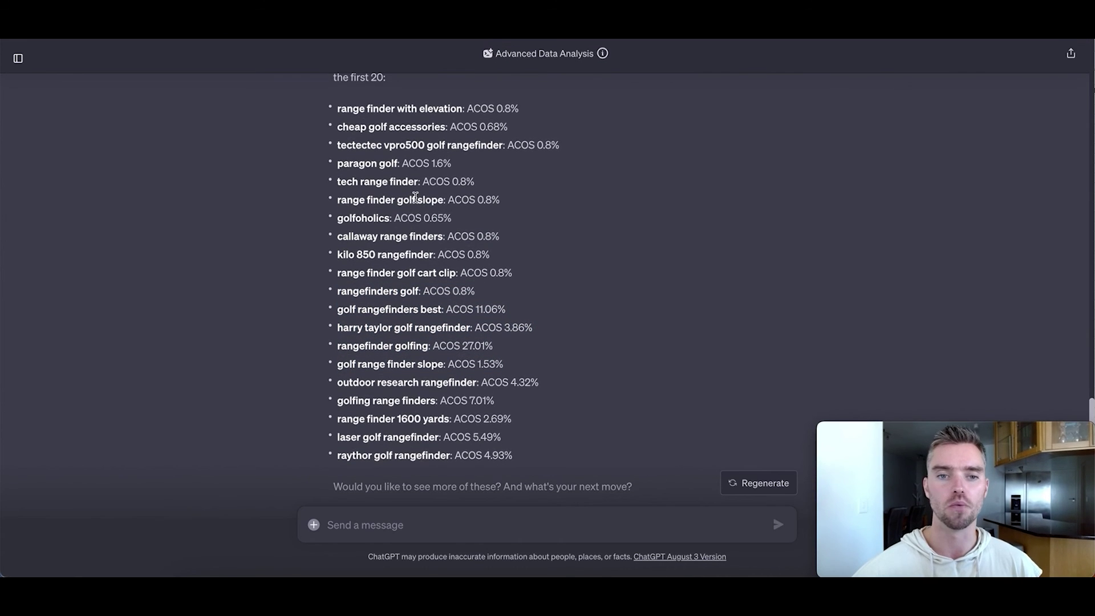
Step: Read the summary's section on reducing wasted spend and increasing sales, covering the High Spend, Low ROAS and Low Spend, High ROAS terms
{"action": "scroll", "coordinate": [415, 197], "scroll_direction": "down", "scroll_amount": 1}
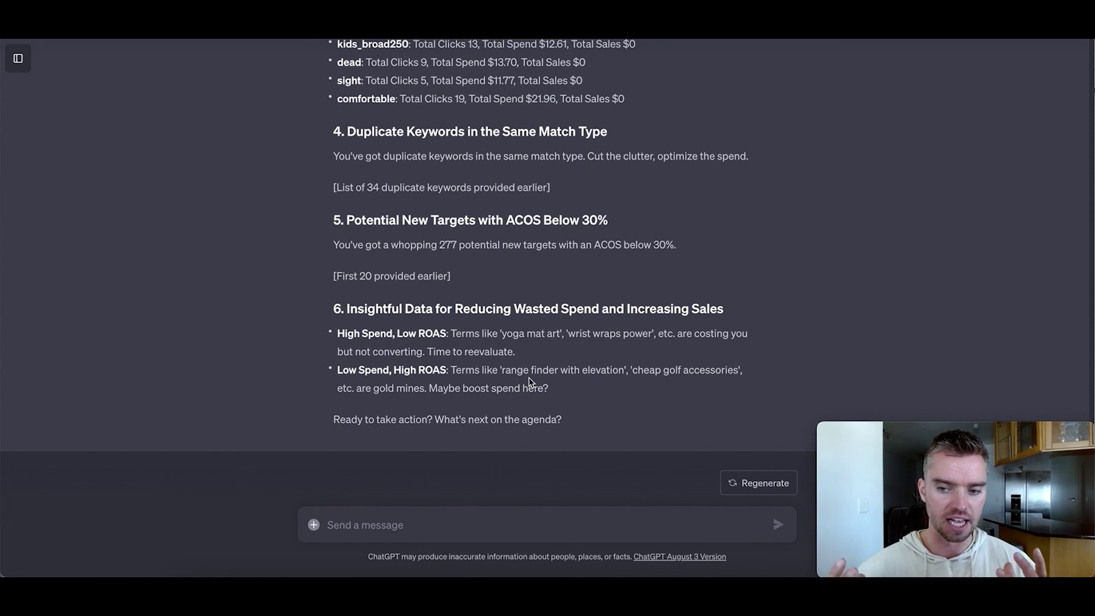
{"action": "left_click_drag", "start_coordinate": [552, 388], "coordinate": [342, 337]}
{"action": "left_click", "coordinate": [388, 345]}
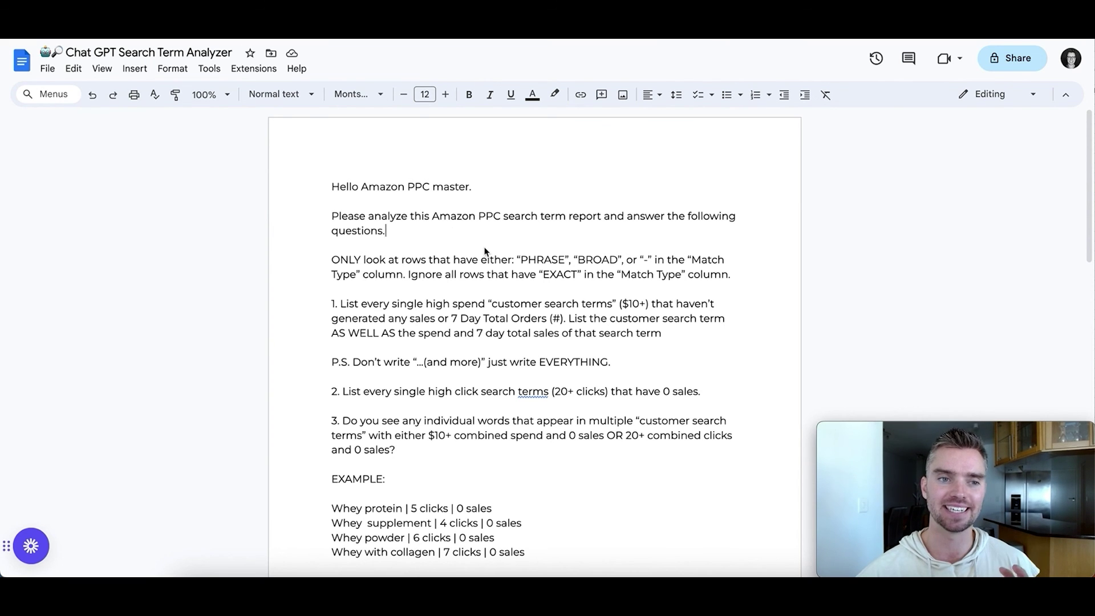
Step: Switch to the "Chat GPT Search Term Analyzer" Google Doc and look through the prompt's numbered questions
{"action": "scroll", "coordinate": [484, 251], "scroll_direction": "down", "scroll_amount": 2}
{"action": "scroll", "coordinate": [485, 251], "scroll_direction": "down", "scroll_amount": 2}
{"action": "scroll", "coordinate": [484, 251], "scroll_direction": "down", "scroll_amount": 6}
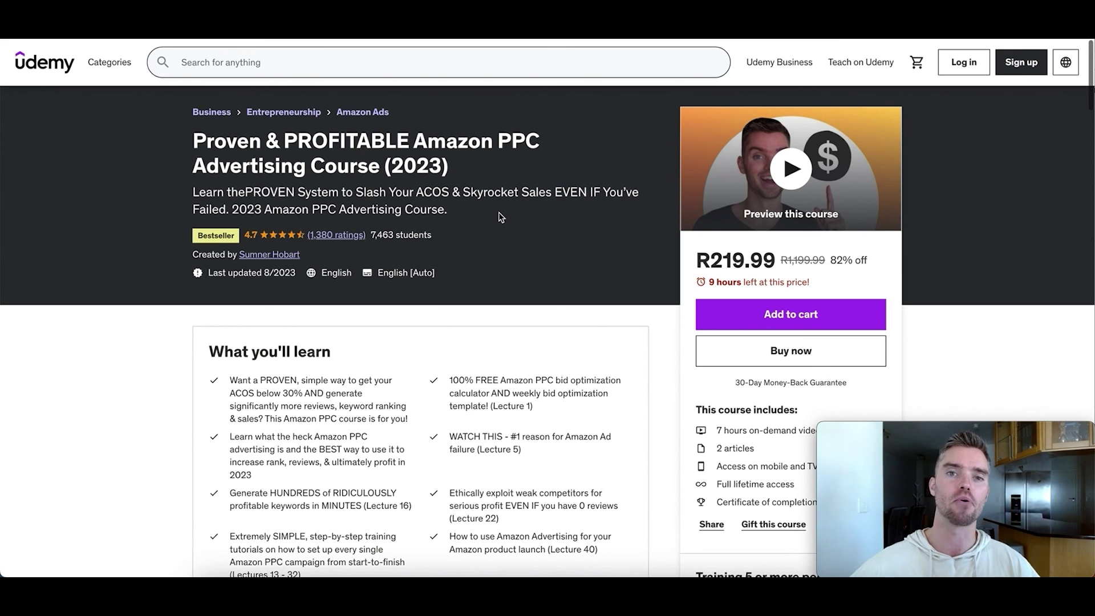
Step: Switch to the Udemy page for the "Proven & PROFITABLE Amazon PPC Advertising Course (2023)" and check its price
{"action": "left_click_drag", "start_coordinate": [697, 261], "coordinate": [778, 261]}
{"action": "left_click", "coordinate": [641, 259]}
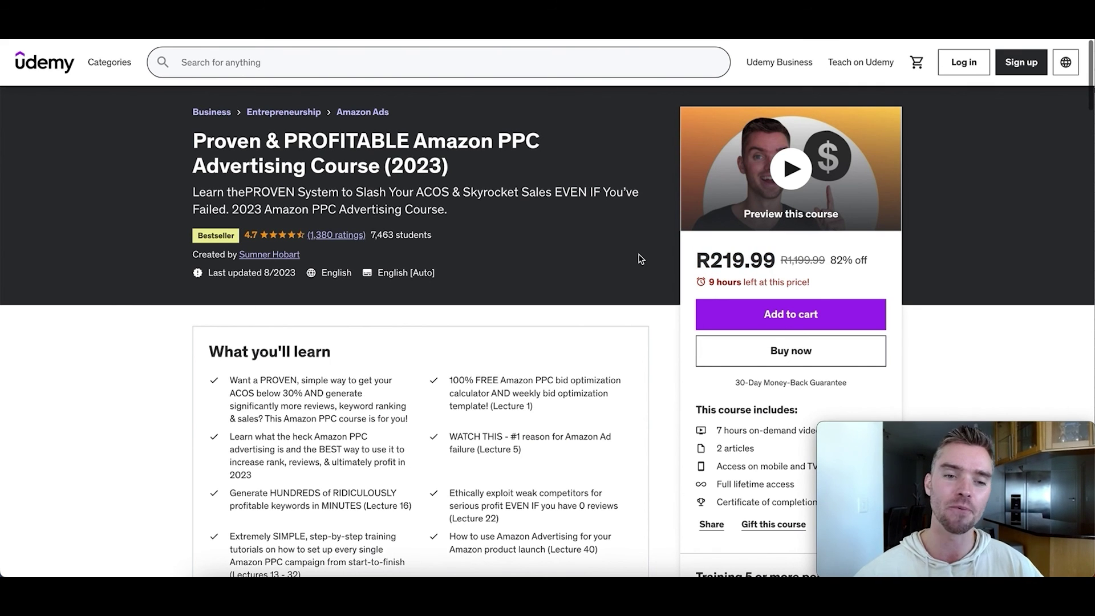